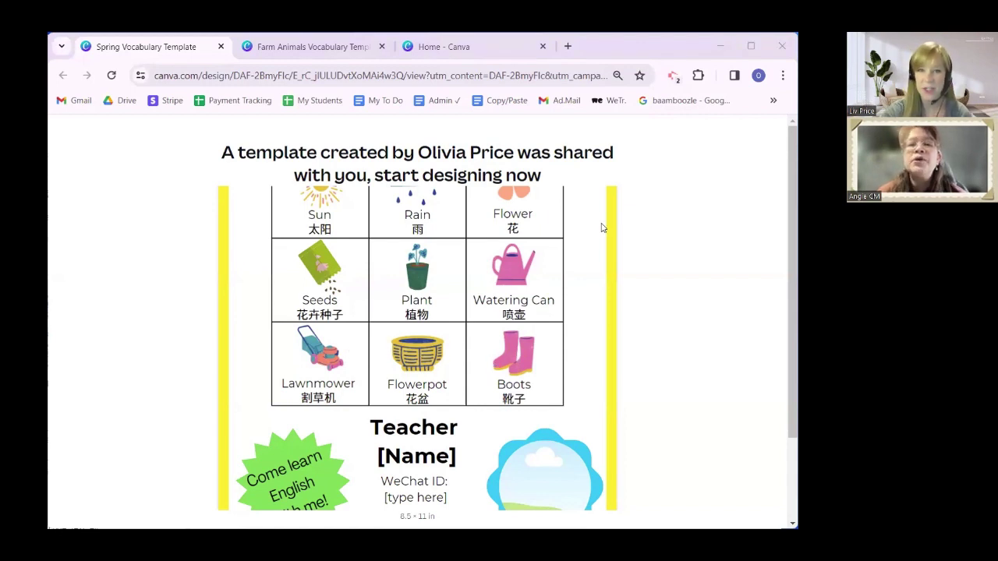
Create a new design from the shared Spring Vocabulary template and enlarge the browser window.
{"action": "scroll", "coordinate": [600, 234], "scroll_direction": "down", "scroll_amount": 2}
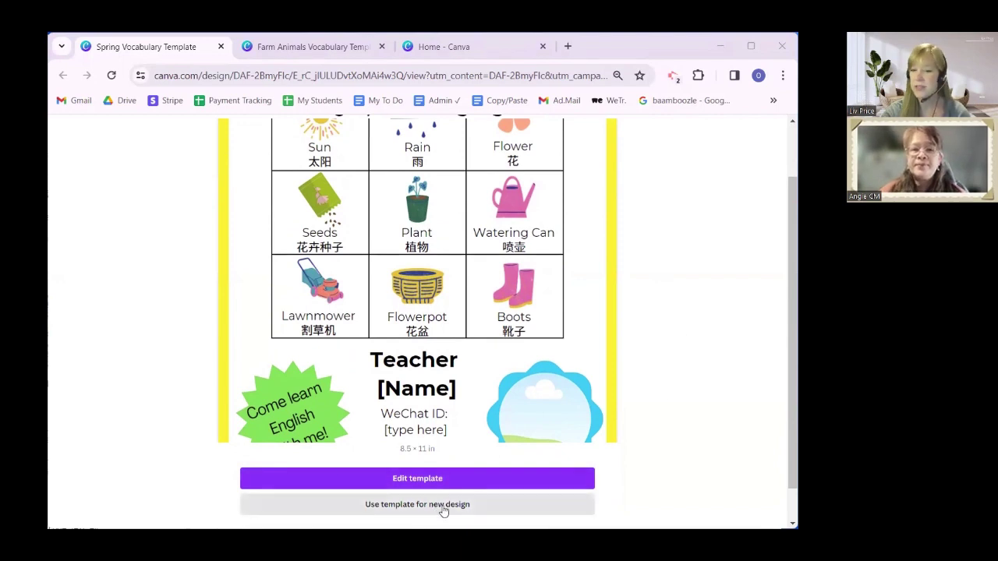
{"action": "left_click", "coordinate": [483, 507]}
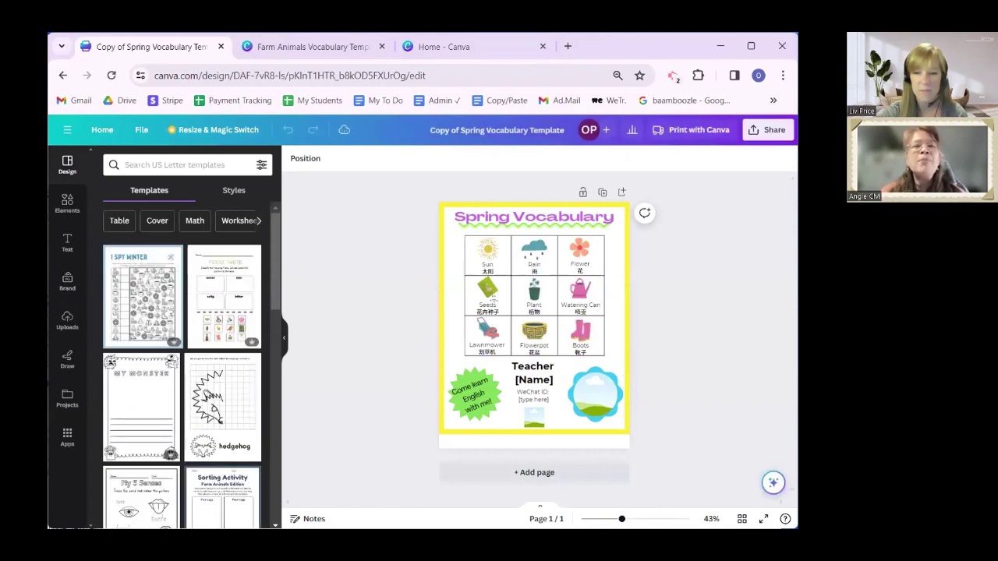
{"action": "key", "text": "super+Up"}
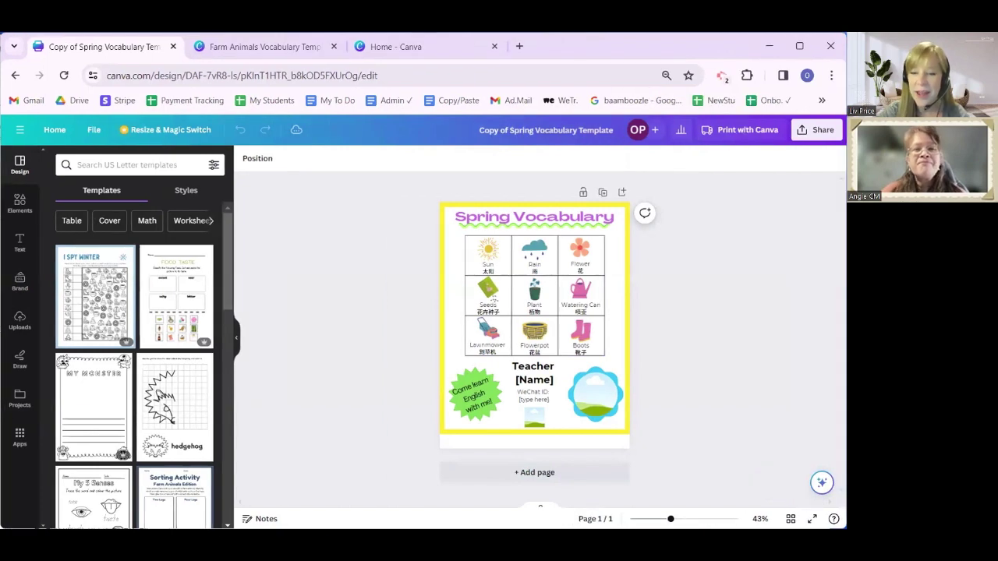
Fill the blue flower-shaped frame on the Spring Vocabulary flyer with the teacher's uploaded portrait photo.
{"action": "scroll", "coordinate": [638, 476], "scroll_direction": "up", "scroll_amount": 3}
{"action": "scroll", "coordinate": [638, 475], "scroll_direction": "up", "scroll_amount": 2}
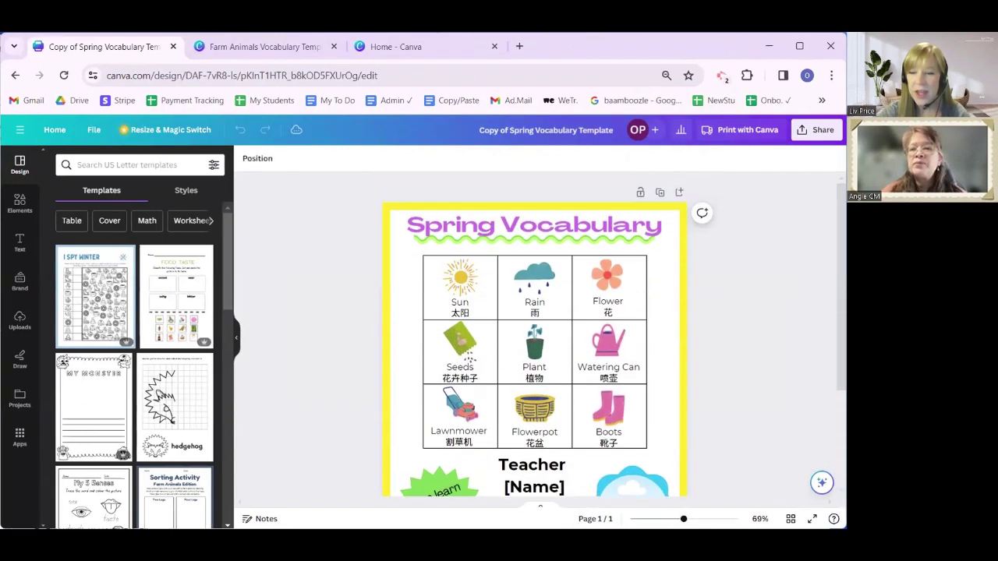
{"action": "left_click_drag", "start_coordinate": [683, 518], "coordinate": [677, 518]}
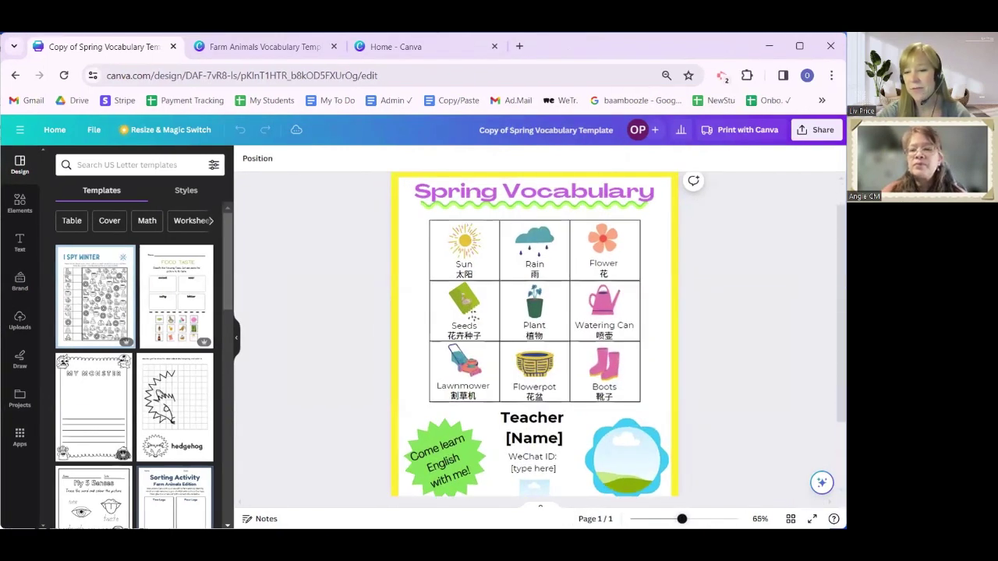
{"action": "scroll", "coordinate": [692, 443], "scroll_direction": "down", "scroll_amount": 1}
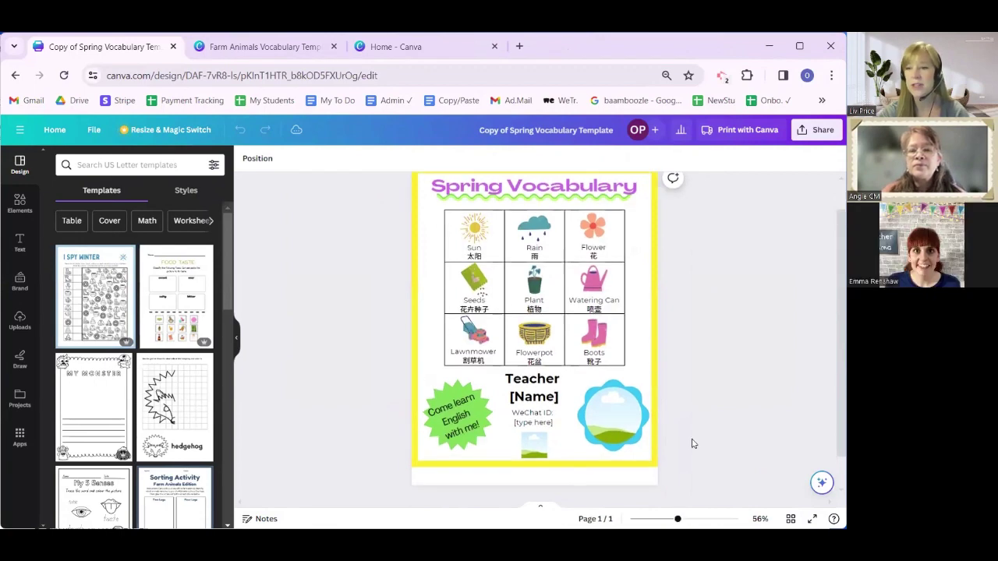
{"action": "scroll", "coordinate": [692, 443], "scroll_direction": "up", "scroll_amount": 1}
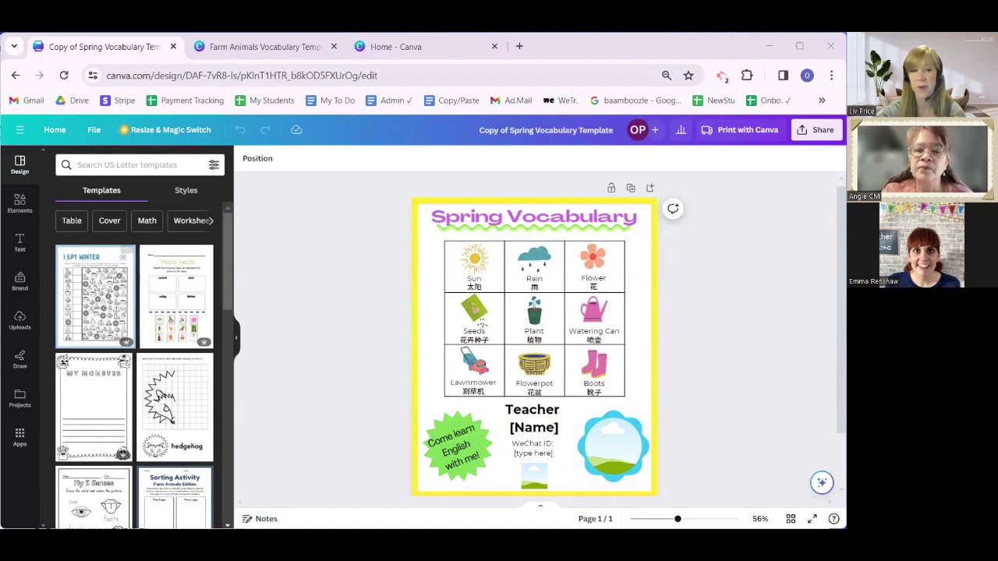
{"action": "left_click", "coordinate": [21, 325]}
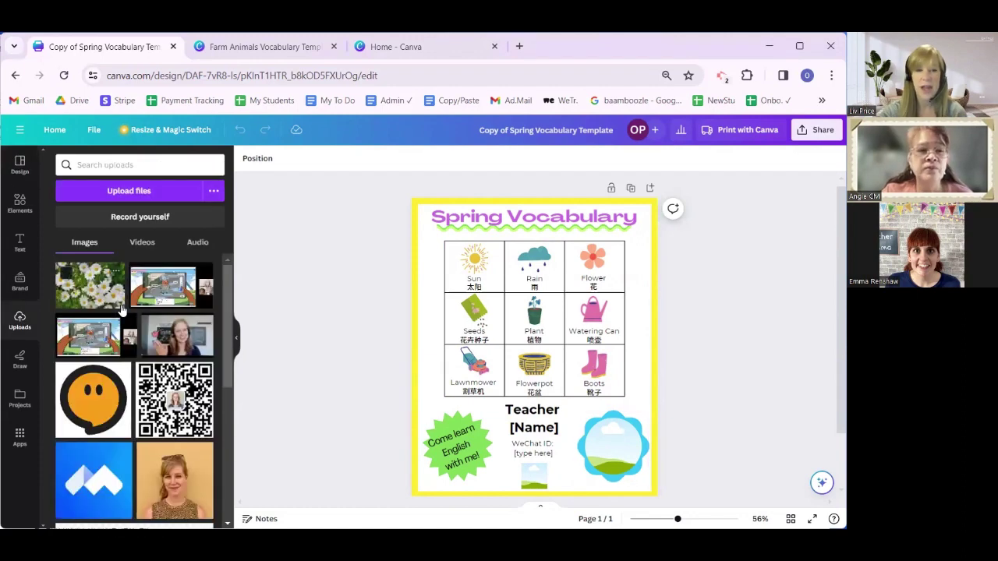
{"action": "scroll", "coordinate": [185, 406], "scroll_direction": "down", "scroll_amount": 1}
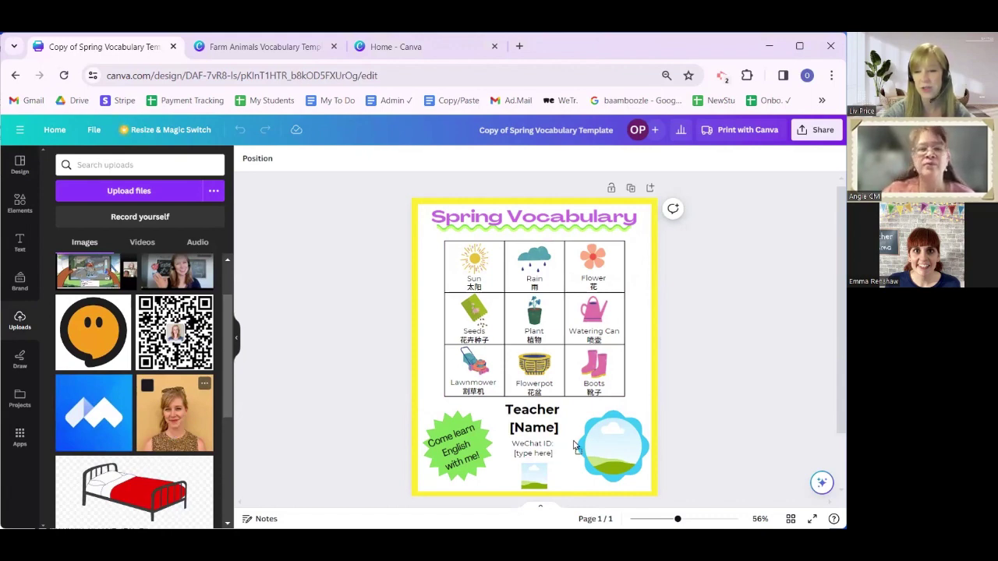
{"action": "left_click_drag", "start_coordinate": [607, 446], "coordinate": [604, 440]}
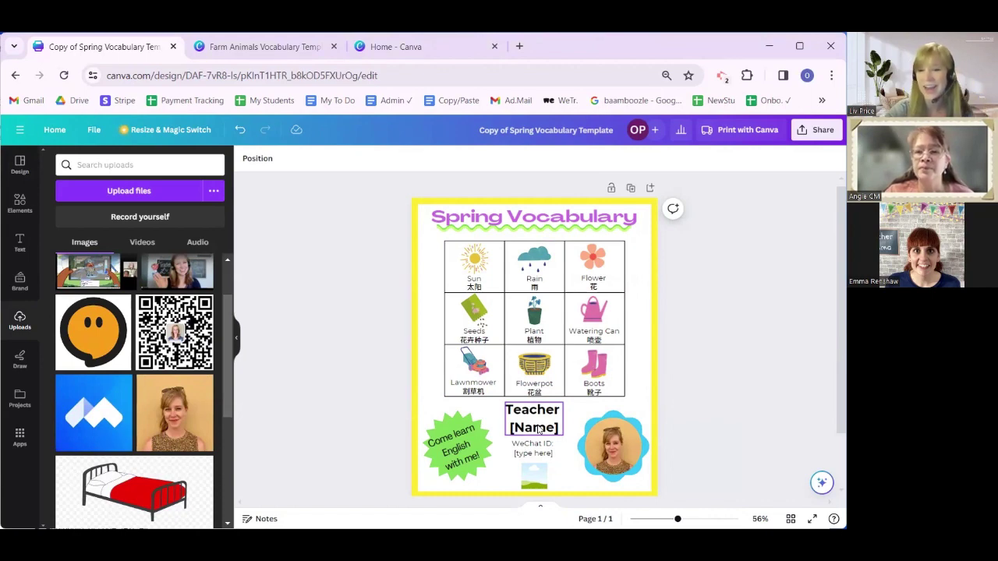
Replace the [Name] placeholder under "Teacher" on the Spring Vocabulary flyer with the teacher's name.
{"action": "left_click", "coordinate": [538, 431]}
{"action": "double_click", "coordinate": [538, 426]}
{"action": "type", "text": "Li"}
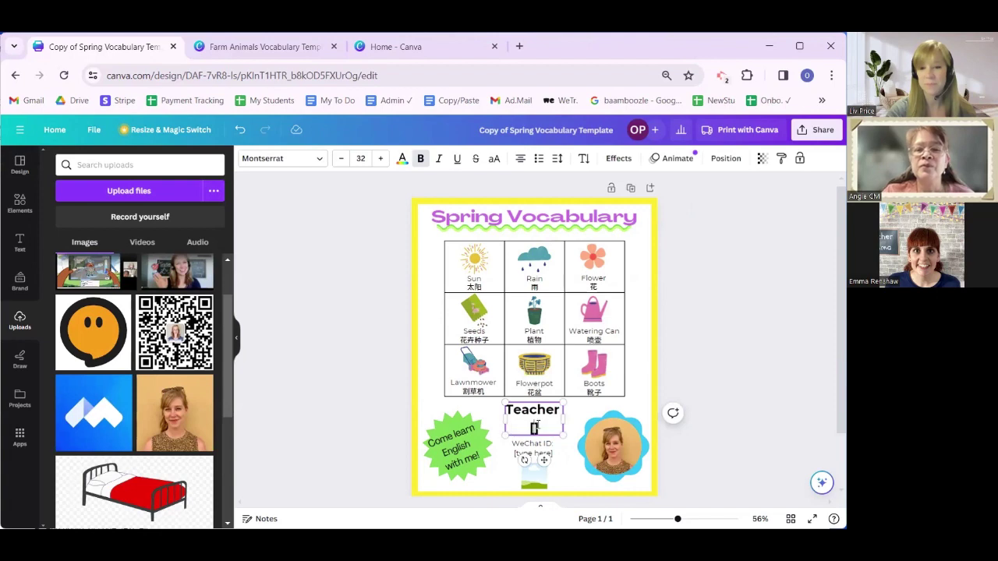
{"action": "type", "text": "v"}
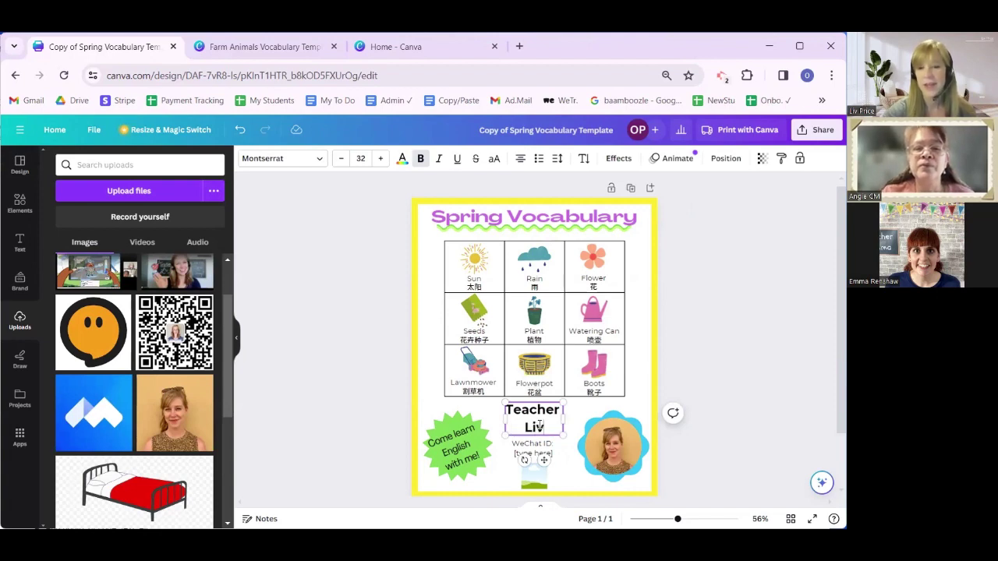
Replace the [type here] placeholder with the teacher's WeChat ID and fill the small frame below it with the uploaded QR code.
{"action": "left_click", "coordinate": [550, 446]}
{"action": "double_click", "coordinate": [538, 453]}
{"action": "type", "text": "teacherliv"}
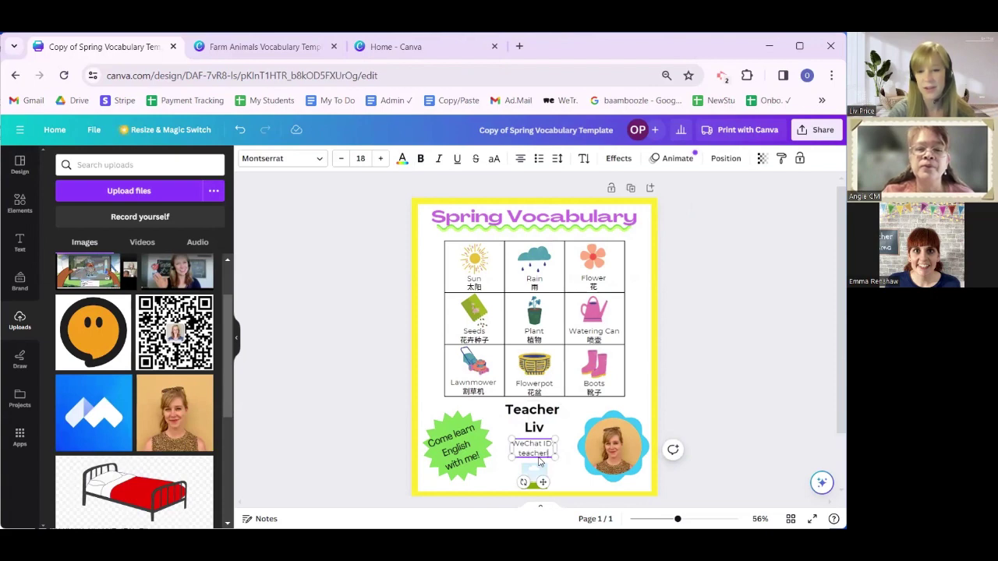
{"action": "left_click", "coordinate": [277, 384]}
{"action": "left_click_drag", "start_coordinate": [162, 350], "coordinate": [535, 477]}
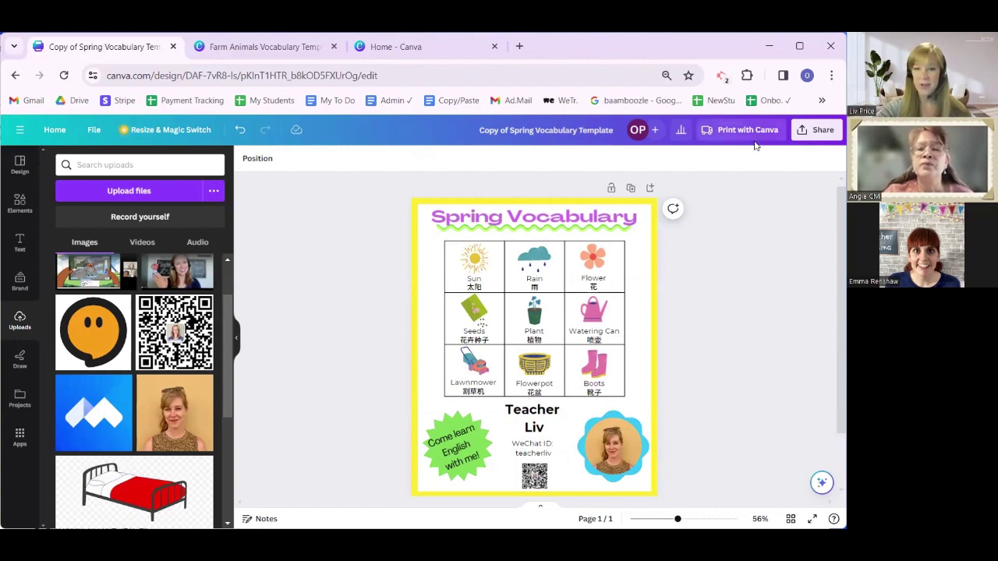
Download the finished Spring Vocabulary flyer as a PNG file at size 1.
{"action": "left_click", "coordinate": [815, 131]}
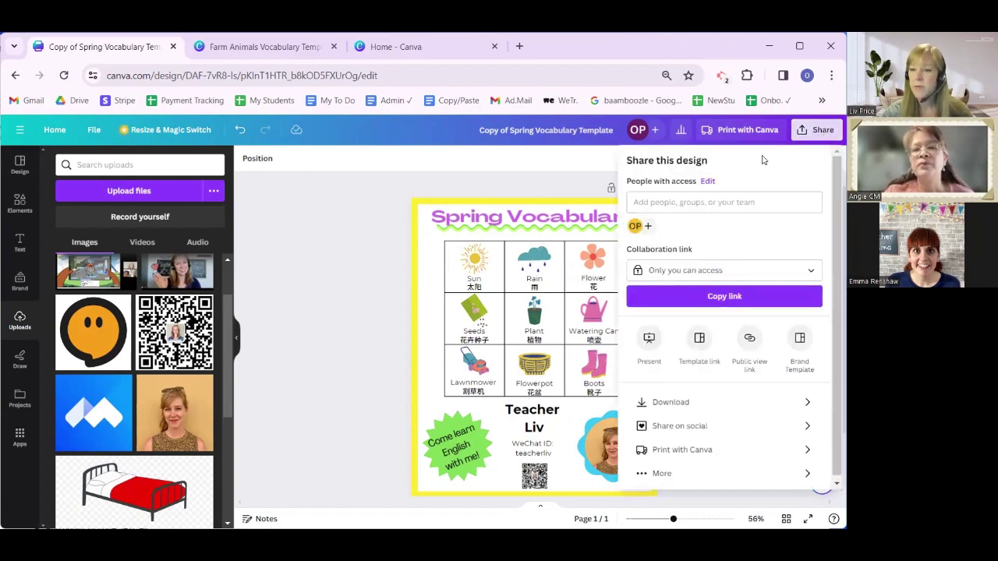
{"action": "left_click", "coordinate": [672, 400]}
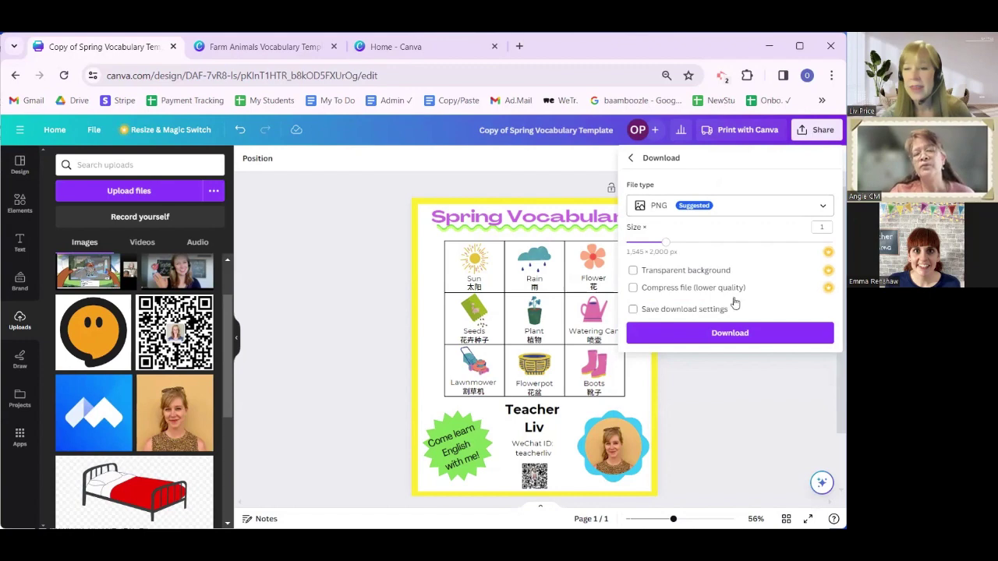
{"action": "left_click", "coordinate": [740, 333]}
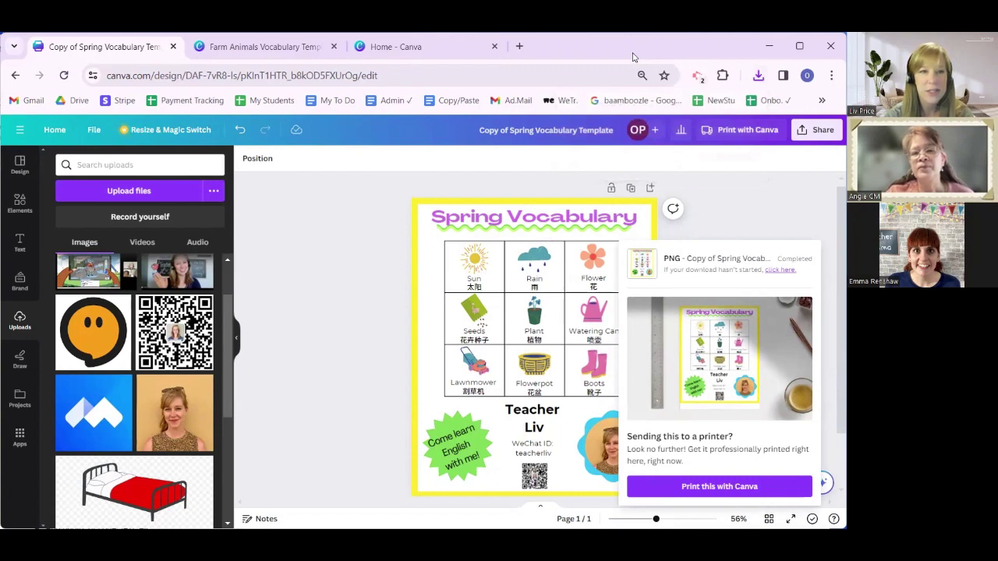
Switch to the shared Farm Animals Vocabulary template and create a new design from it.
{"action": "left_click", "coordinate": [282, 48]}
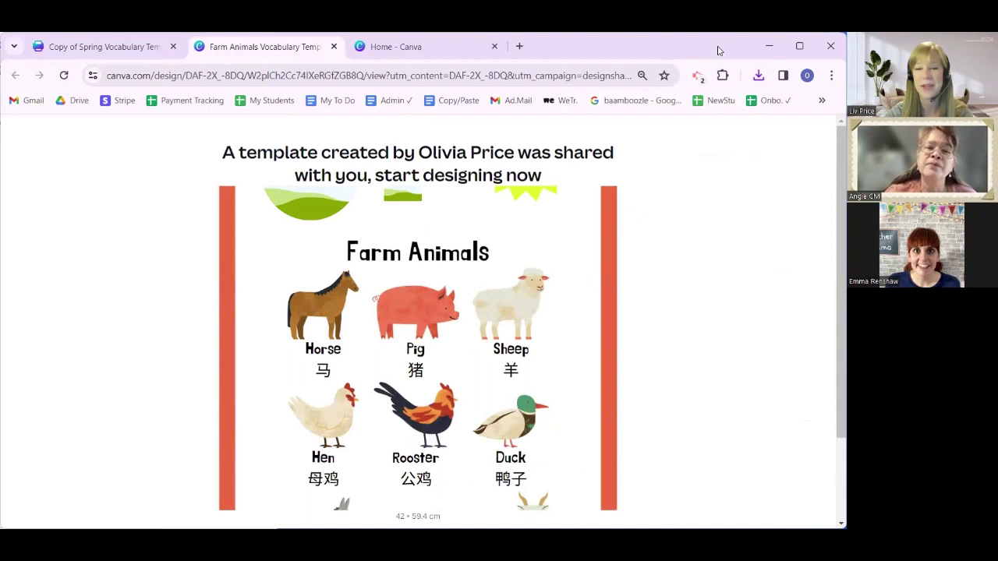
{"action": "scroll", "coordinate": [452, 499], "scroll_direction": "down", "scroll_amount": 1}
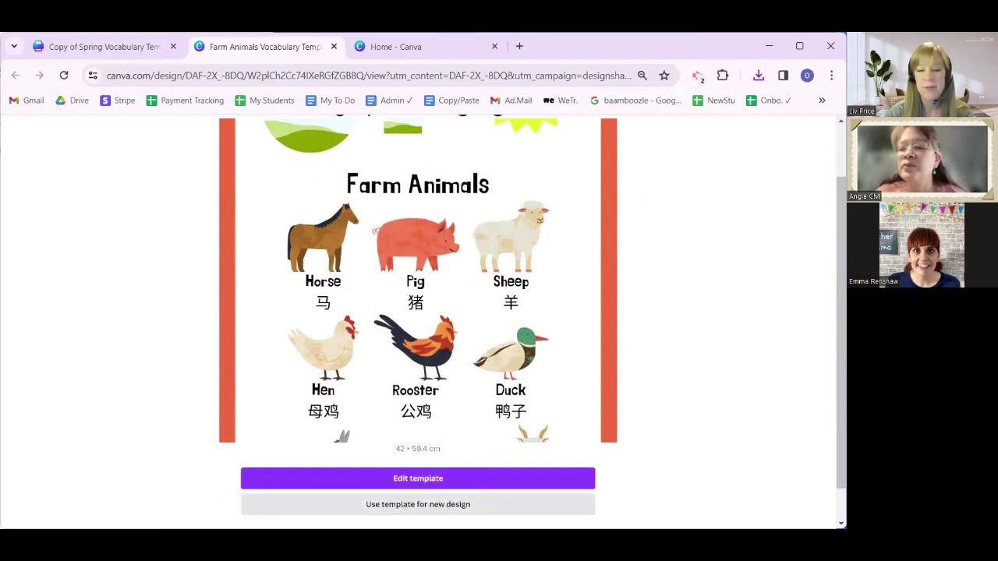
{"action": "left_click", "coordinate": [483, 508]}
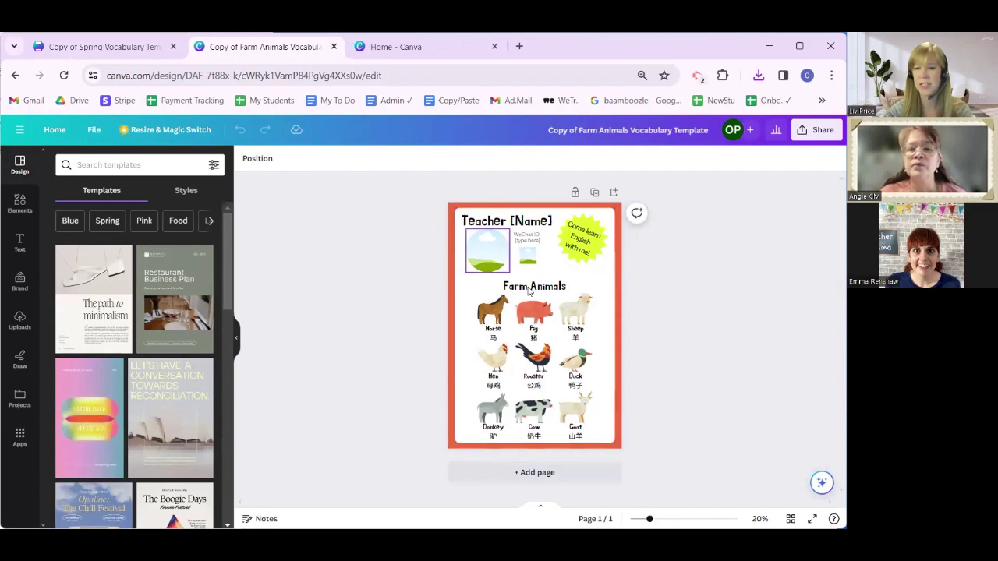
Replace the [Name] placeholder in the Farm Animals flyer's "Teacher" heading with the teacher's name.
{"action": "scroll", "coordinate": [515, 264], "scroll_direction": "up", "scroll_amount": 4}
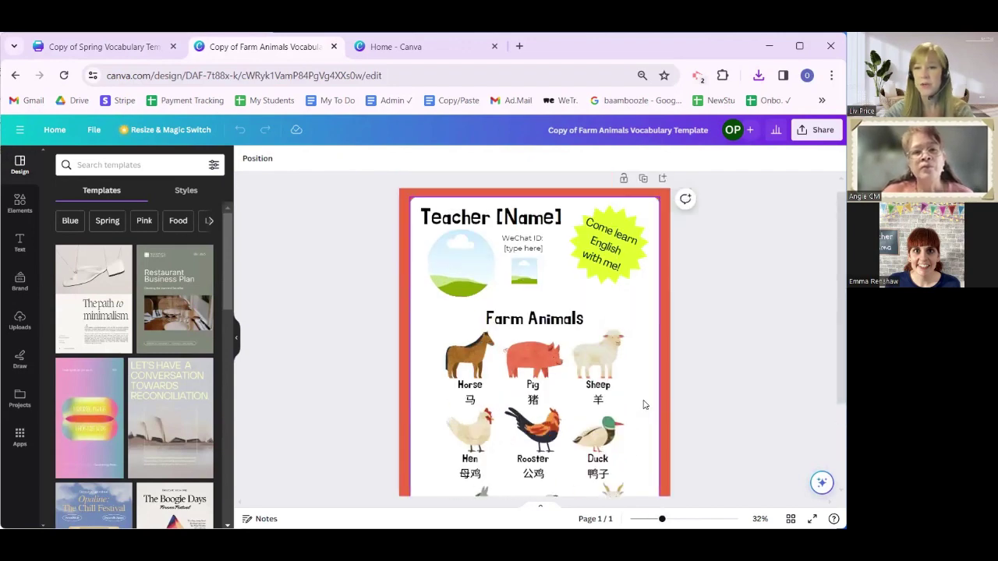
{"action": "scroll", "coordinate": [516, 257], "scroll_direction": "up", "scroll_amount": 1}
{"action": "left_click", "coordinate": [512, 232]}
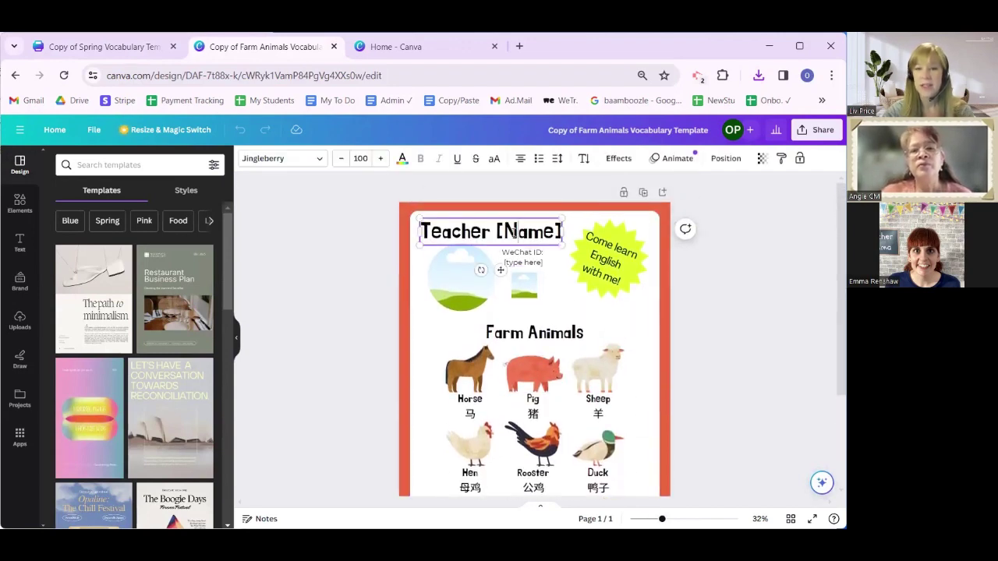
{"action": "left_click", "coordinate": [512, 231]}
{"action": "key", "text": "End"}
{"action": "key", "text": "BackSpace"}
{"action": "key", "text": "BackSpace"}
{"action": "key", "text": "BackSpace"}
{"action": "key", "text": "BackSpace"}
{"action": "key", "text": "BackSpace"}
{"action": "key", "text": "BackSpace"}
{"action": "key", "text": "BackSpace"}
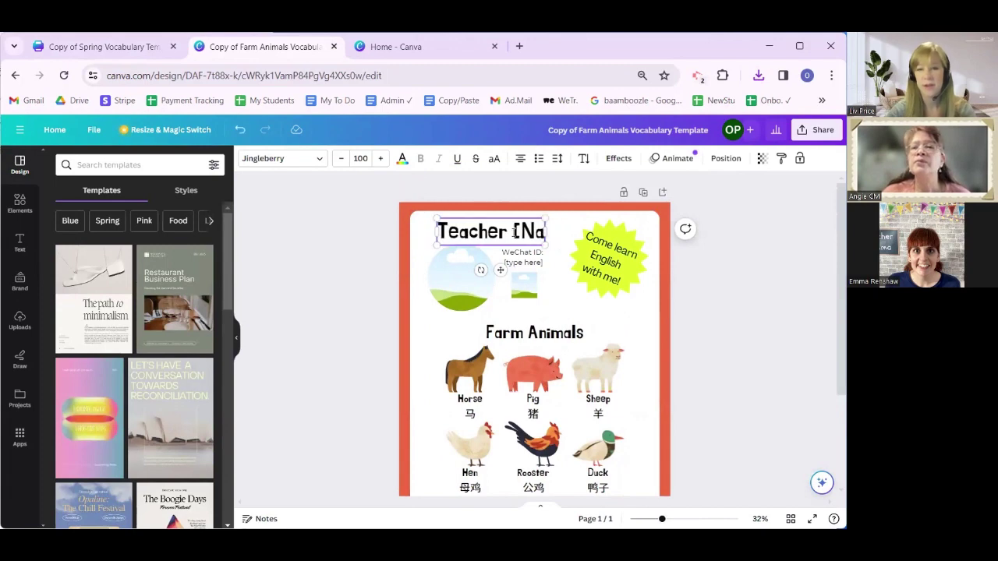
{"action": "type", "text": "Liv"}
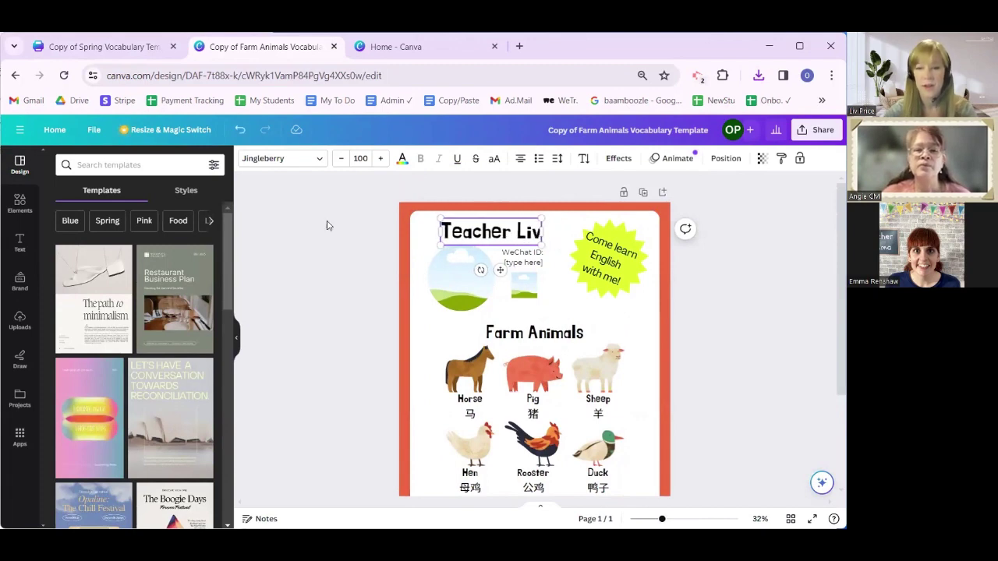
Fill the Farm Animals flyer's round frame with the uploaded portrait photo and its small frame with the uploaded QR code.
{"action": "left_click", "coordinate": [20, 320]}
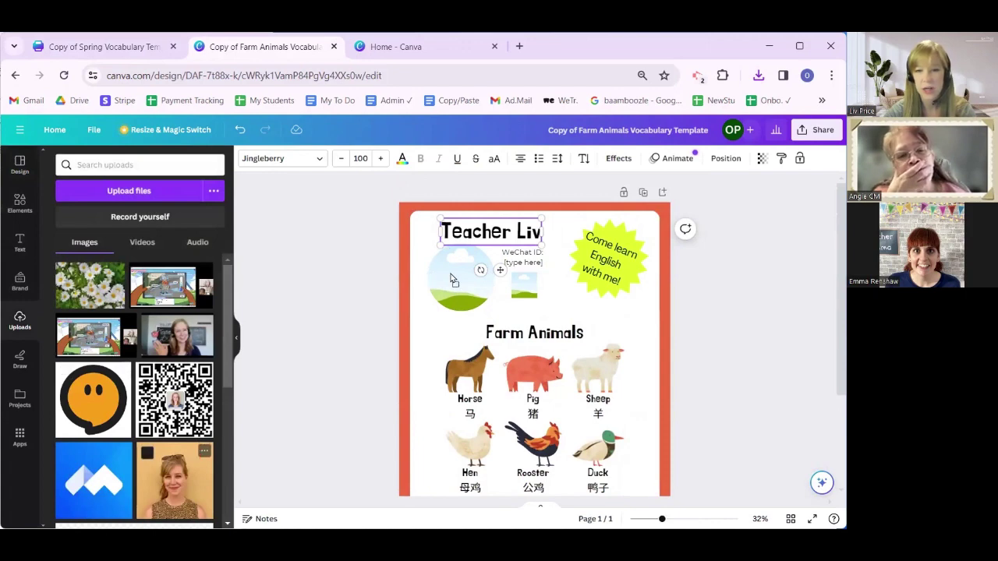
{"action": "left_click_drag", "start_coordinate": [450, 279], "coordinate": [456, 277]}
{"action": "left_click_drag", "start_coordinate": [195, 421], "coordinate": [520, 277]}
Replace the [type here] placeholder on the Farm Animals flyer with the teacher's WeChat ID.
{"action": "double_click", "coordinate": [522, 263]}
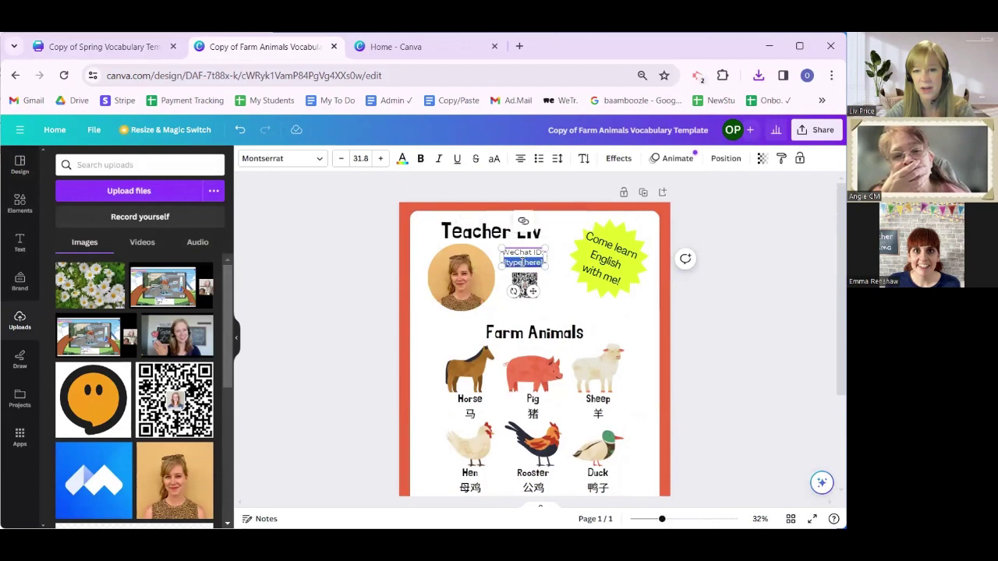
{"action": "type", "text": "teac"}
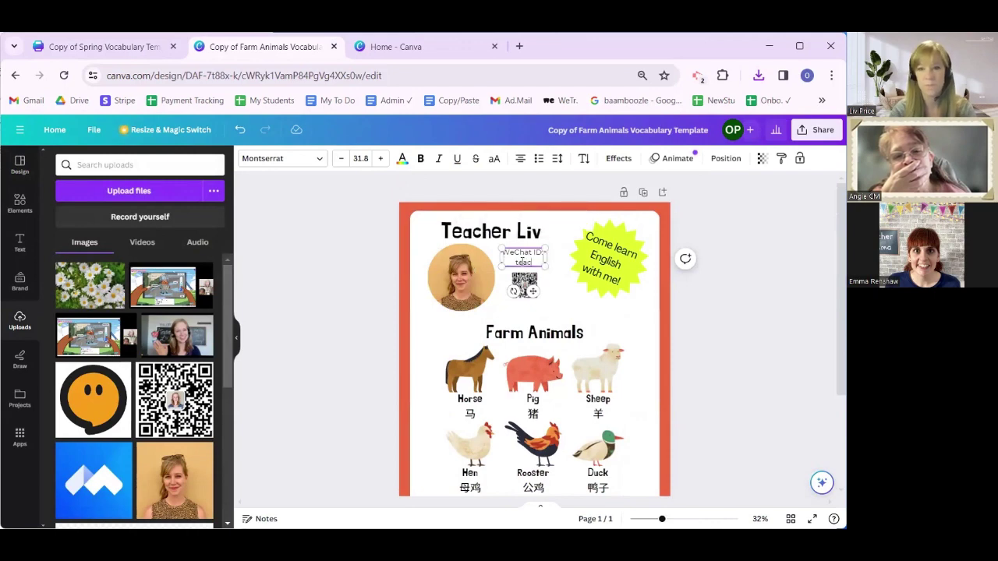
{"action": "type", "text": "herliv"}
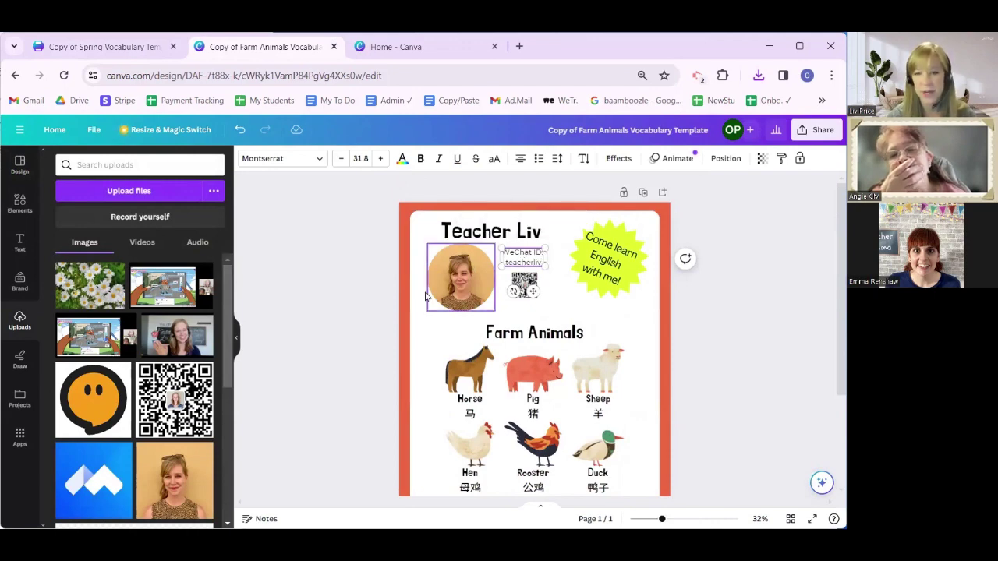
{"action": "left_click", "coordinate": [352, 321]}
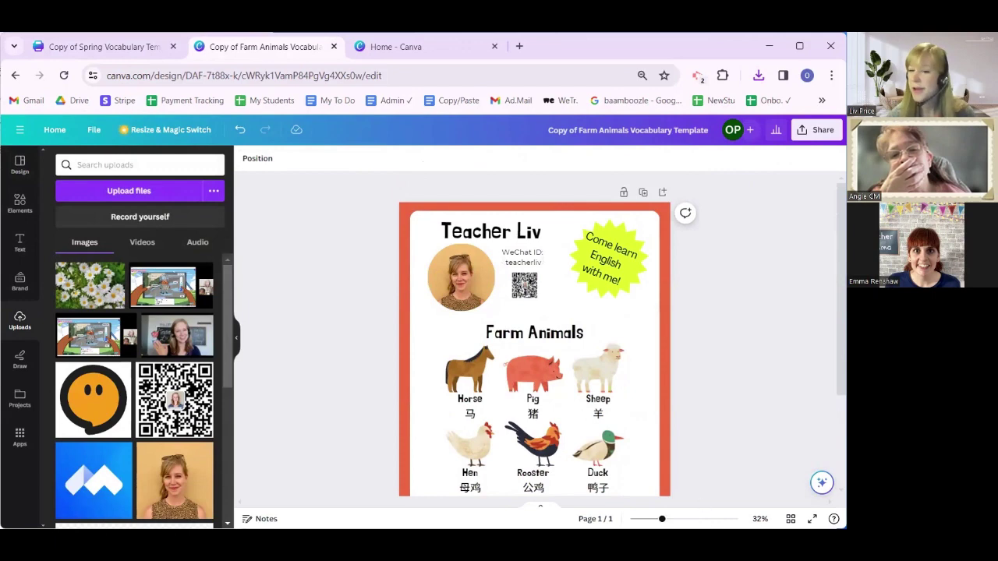
{"action": "scroll", "coordinate": [534, 347], "scroll_direction": "down", "scroll_amount": 2}
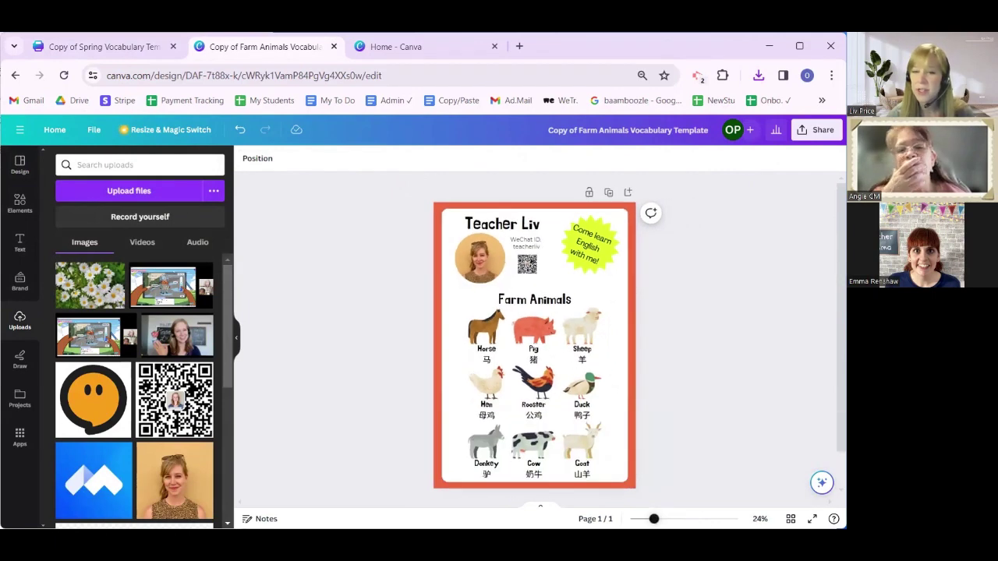
{"action": "scroll", "coordinate": [534, 347], "scroll_direction": "up", "scroll_amount": 1}
{"action": "scroll", "coordinate": [534, 347], "scroll_direction": "down", "scroll_amount": 1}
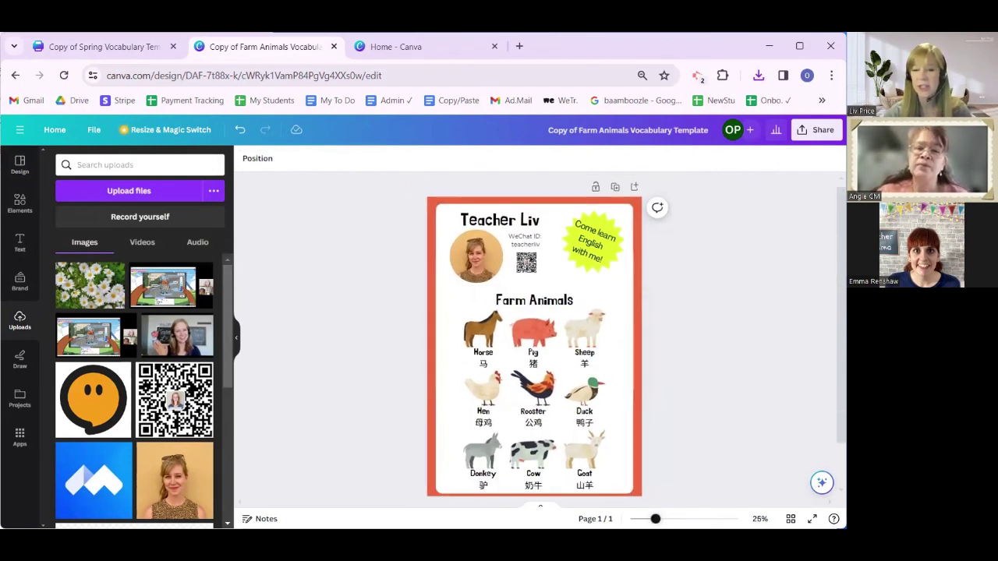
{"action": "scroll", "coordinate": [691, 442], "scroll_direction": "down", "scroll_amount": 1}
{"action": "scroll", "coordinate": [701, 442], "scroll_direction": "up", "scroll_amount": 1}
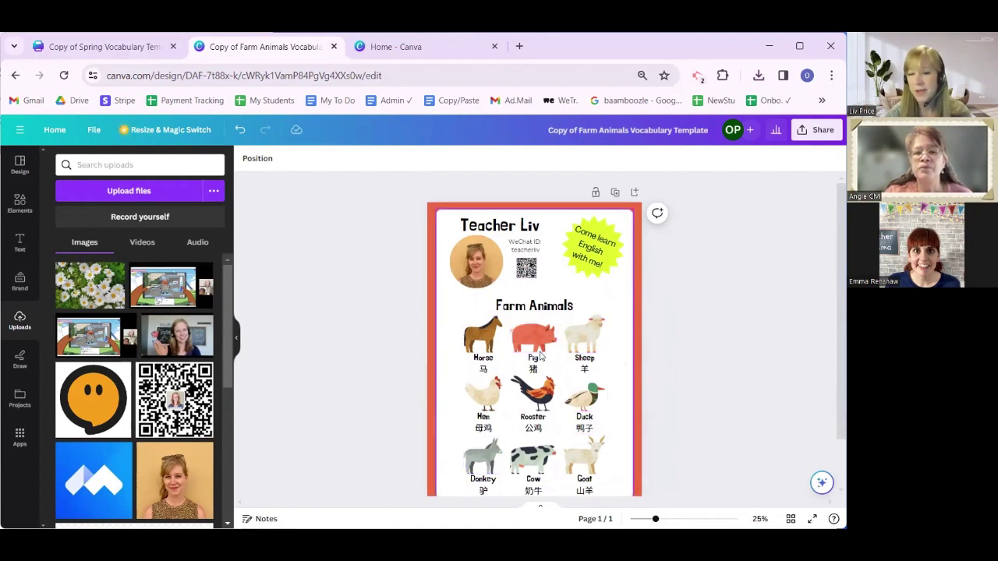
Try deleting the sheep illustration from the Farm Animals flyer and undo the deletion.
{"action": "left_click", "coordinate": [584, 341]}
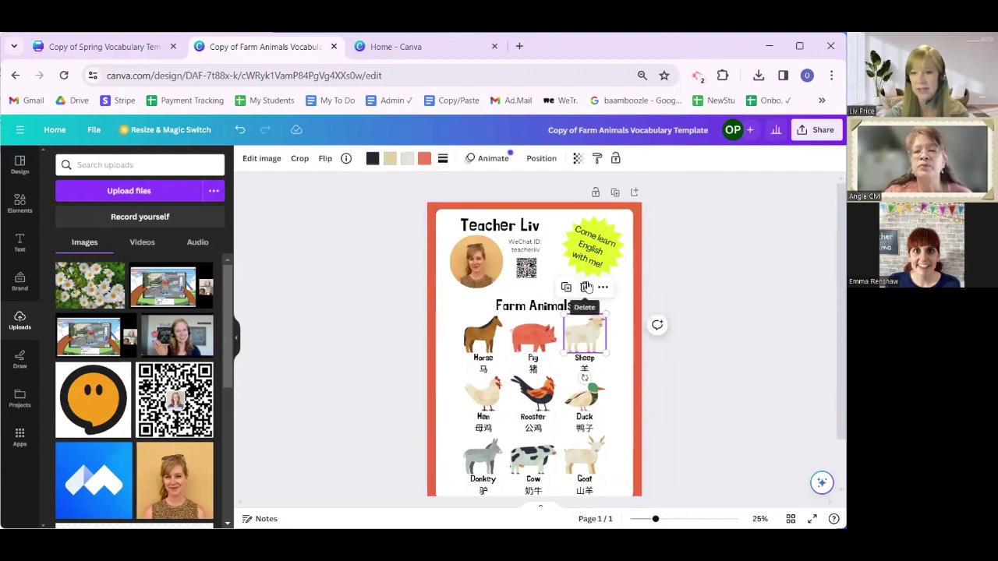
{"action": "left_click", "coordinate": [586, 287]}
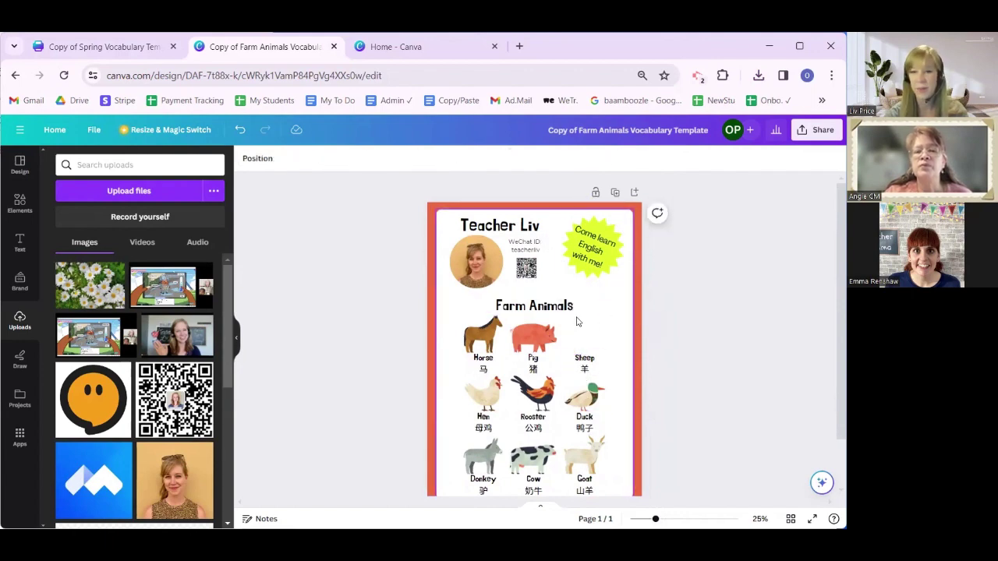
{"action": "key", "text": "ctrl+z"}
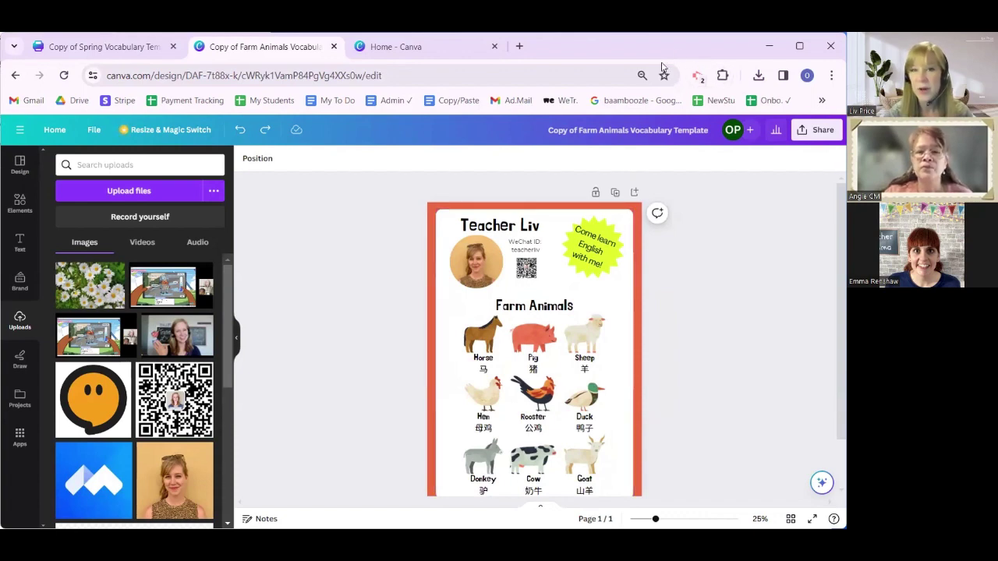
Search Canva's templates for "emotions vocabulary" from the home page.
{"action": "key", "text": "ctrl+Tab"}
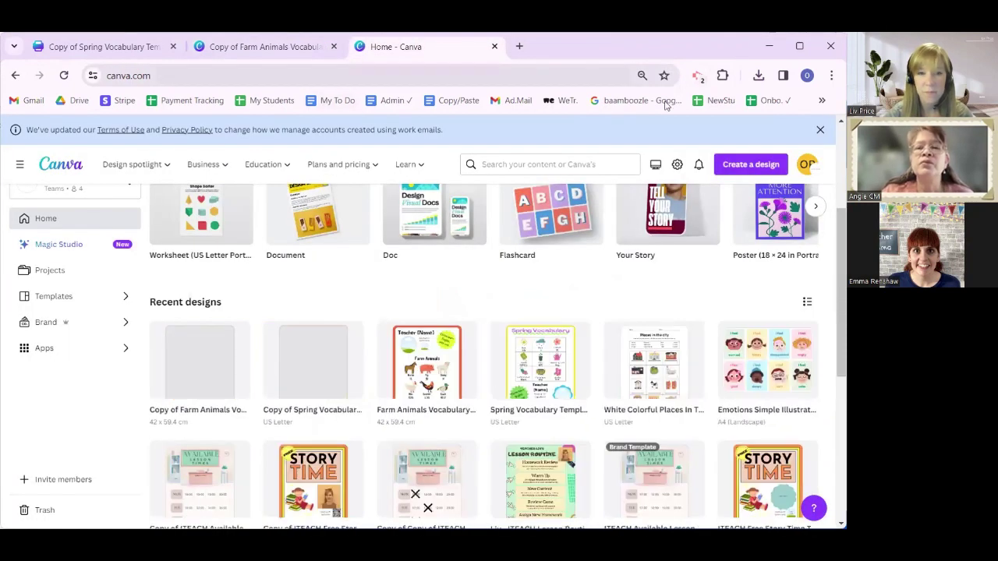
{"action": "scroll", "coordinate": [592, 265], "scroll_direction": "up", "scroll_amount": 3}
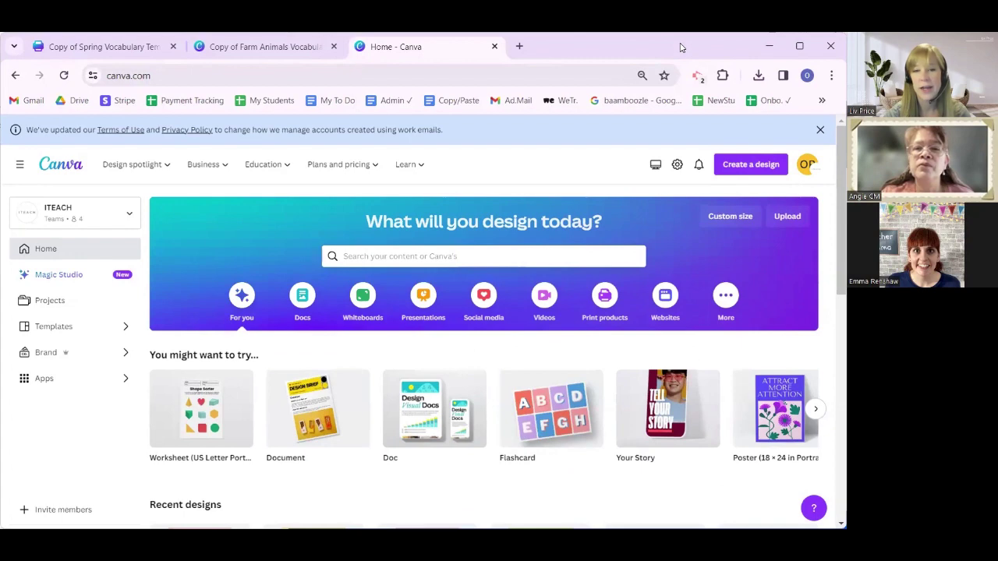
{"action": "left_click", "coordinate": [546, 258]}
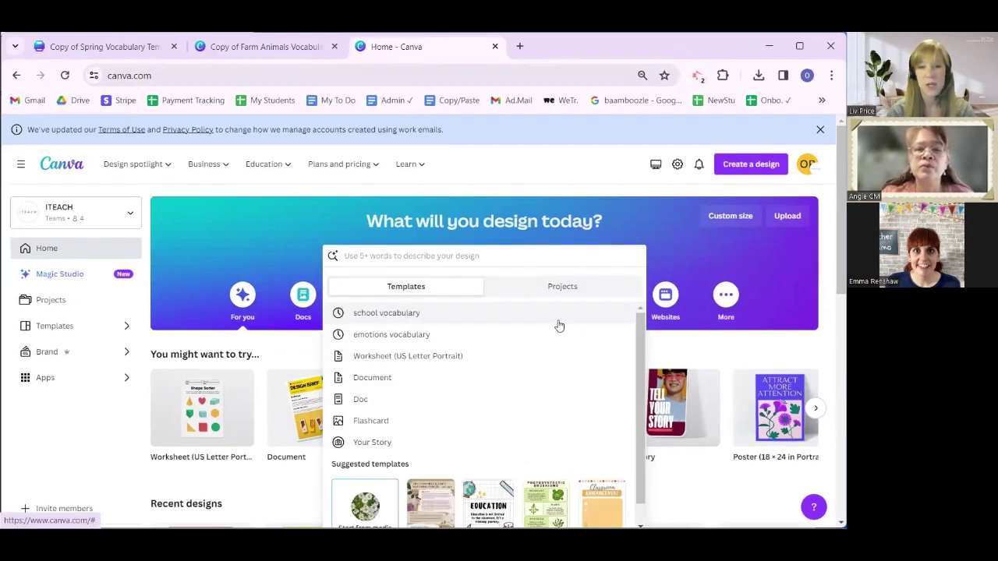
{"action": "type", "text": "emotions vocabulary"}
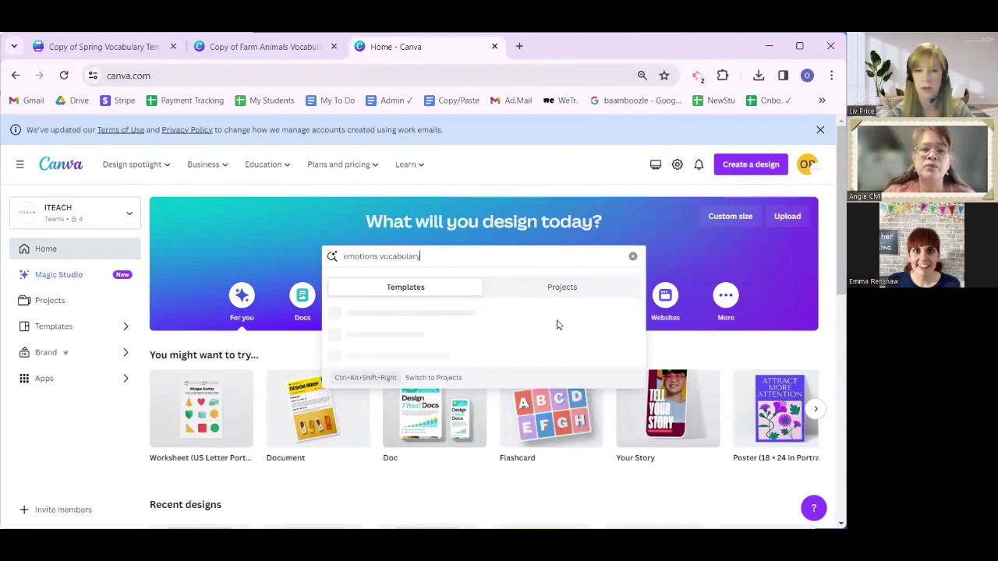
{"action": "key", "text": "Return"}
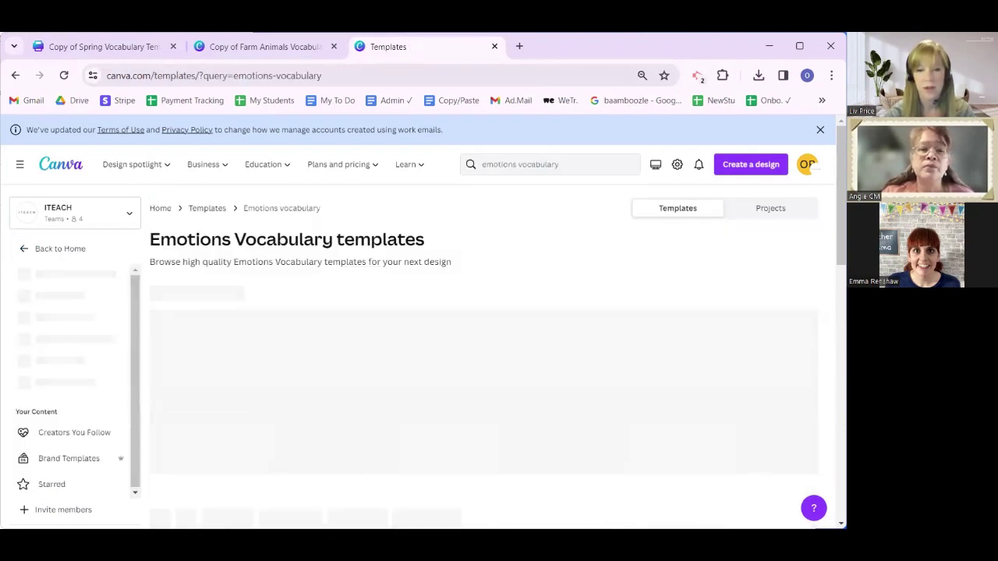
Find the Colorful Playful Emotions Flashcards template in the results and open it for customizing.
{"action": "scroll", "coordinate": [530, 334], "scroll_direction": "down", "scroll_amount": 3}
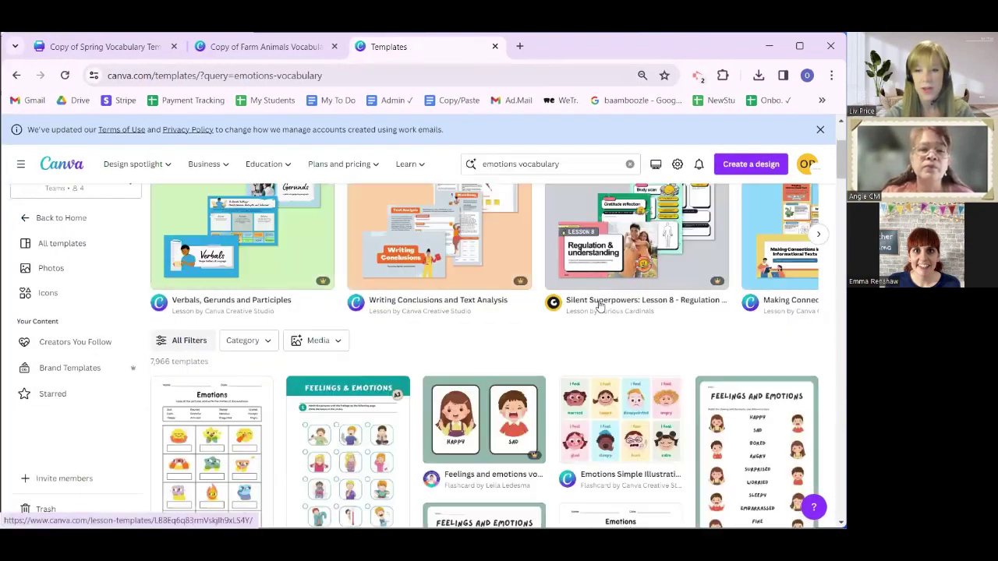
{"action": "scroll", "coordinate": [601, 307], "scroll_direction": "down", "scroll_amount": 1}
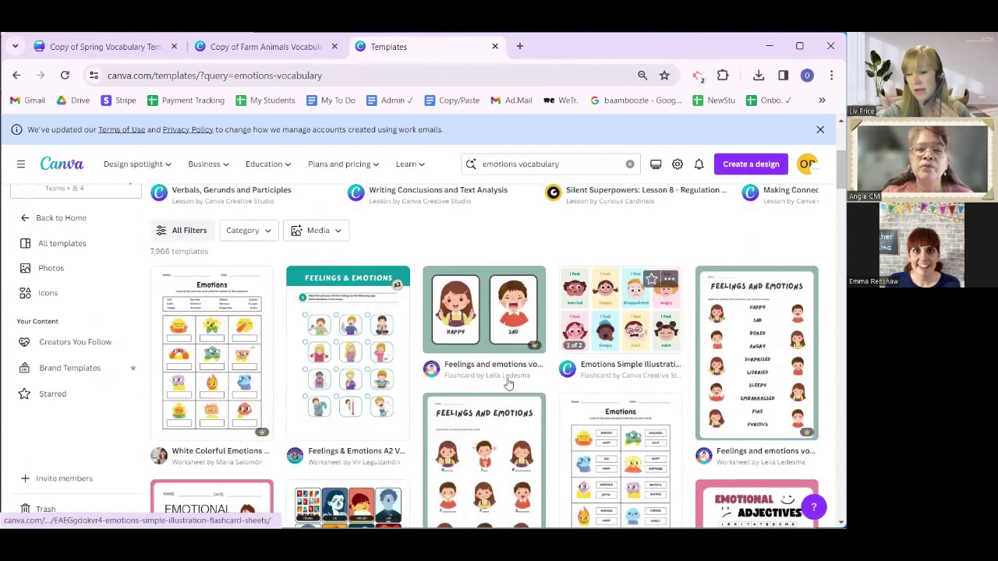
{"action": "scroll", "coordinate": [496, 356], "scroll_direction": "down", "scroll_amount": 2}
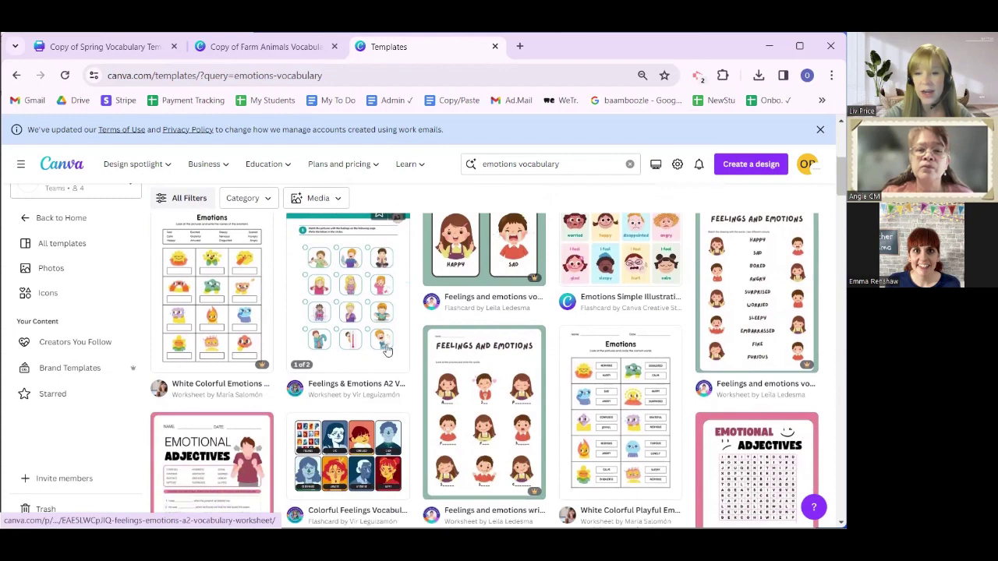
{"action": "scroll", "coordinate": [570, 312], "scroll_direction": "down", "scroll_amount": 1}
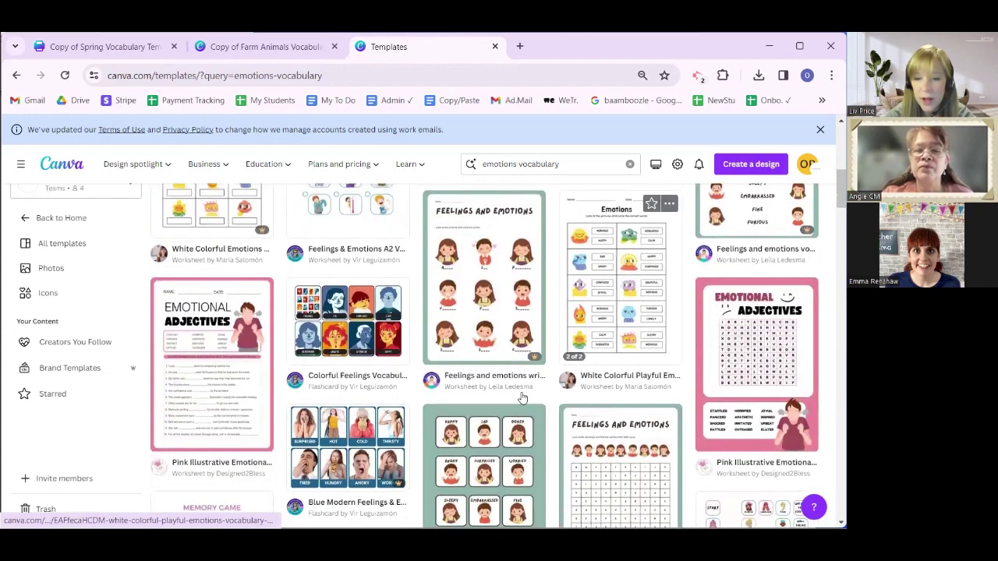
{"action": "scroll", "coordinate": [526, 382], "scroll_direction": "down", "scroll_amount": 3}
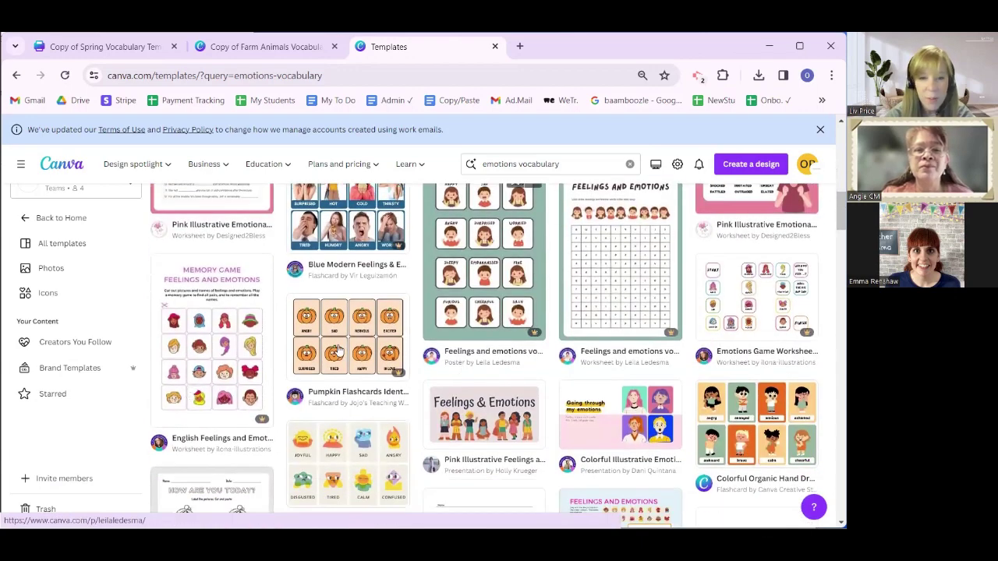
{"action": "scroll", "coordinate": [335, 359], "scroll_direction": "down", "scroll_amount": 1}
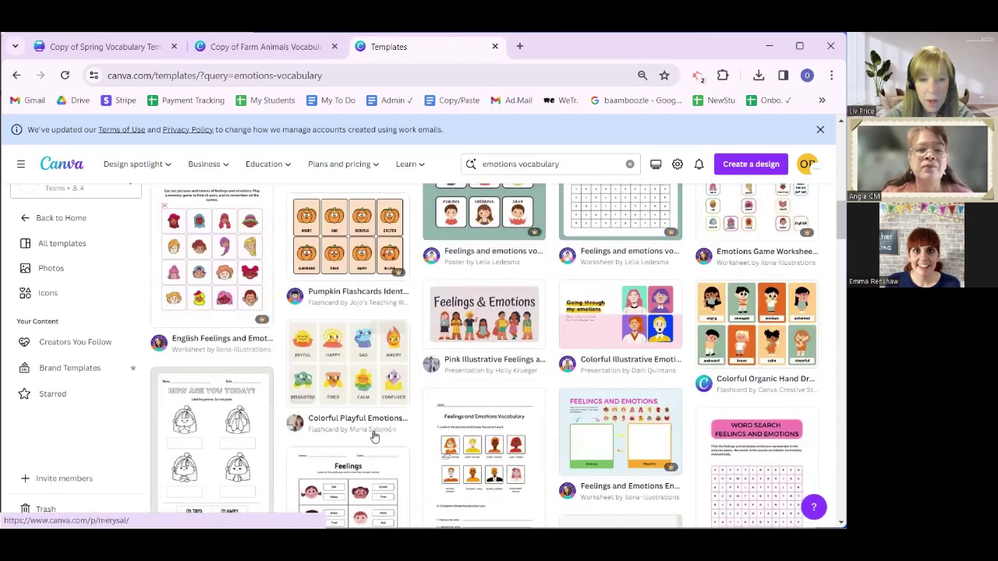
{"action": "left_click", "coordinate": [329, 374]}
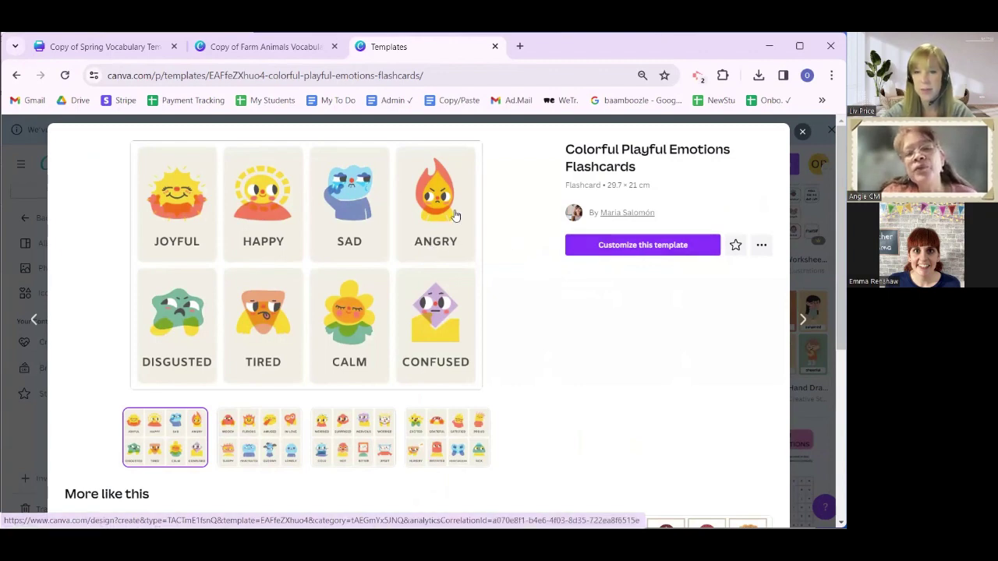
{"action": "left_click", "coordinate": [642, 246]}
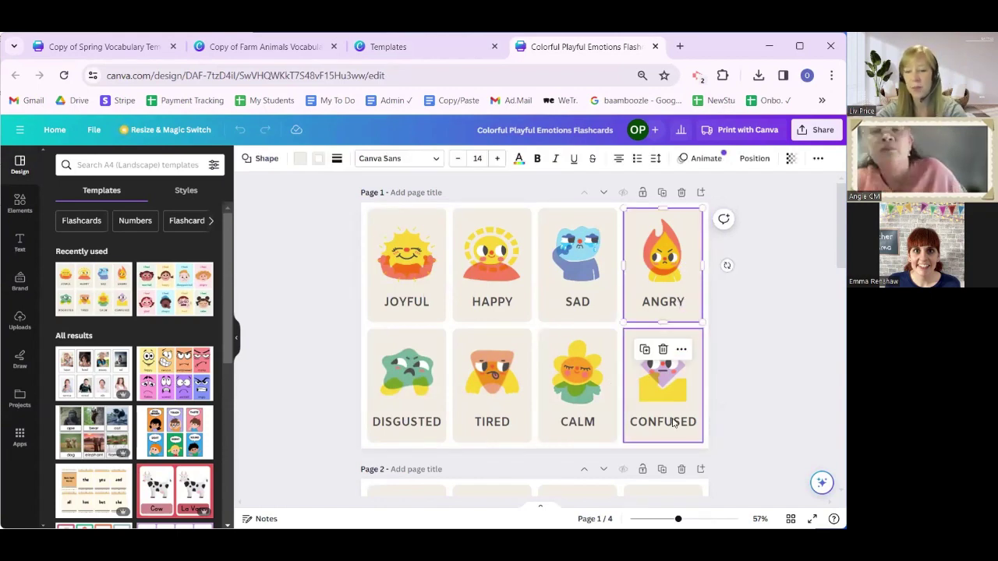
Delete the illustration and the DISGUSTED label from their card on page 1 of the flashcards.
{"action": "left_click", "coordinate": [732, 449]}
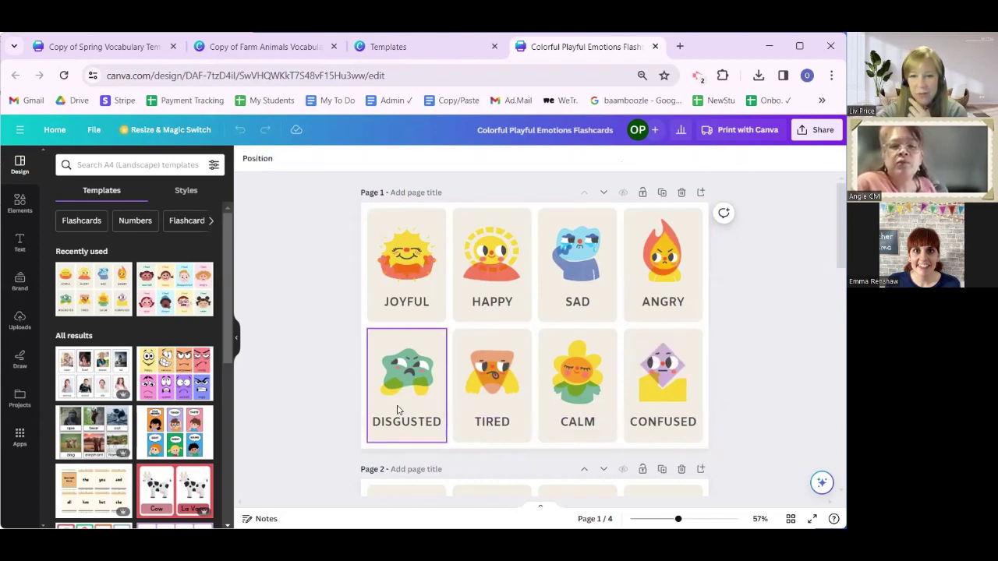
{"action": "left_click", "coordinate": [410, 384]}
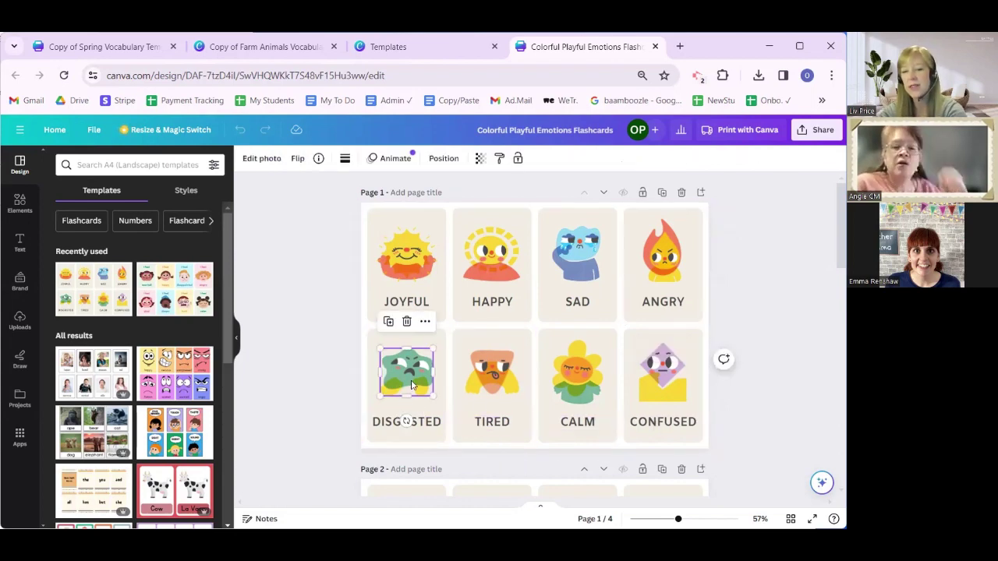
{"action": "key", "text": "Delete"}
{"action": "left_click", "coordinate": [430, 423]}
{"action": "key", "text": "Delete"}
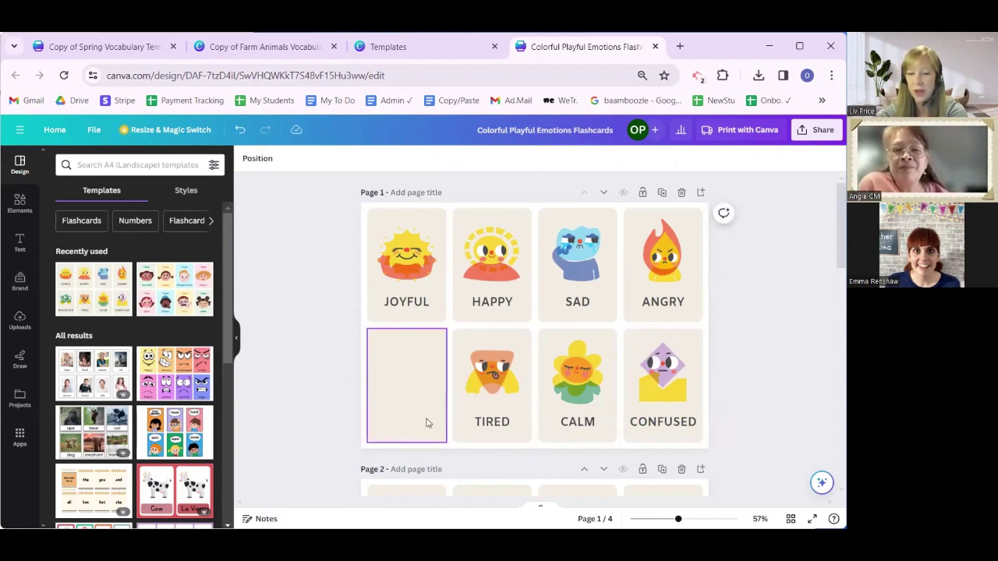
Select the seven remaining emotion labels on page 1 together and nudge them up closer to their illustrations.
{"action": "left_click", "coordinate": [419, 306]}
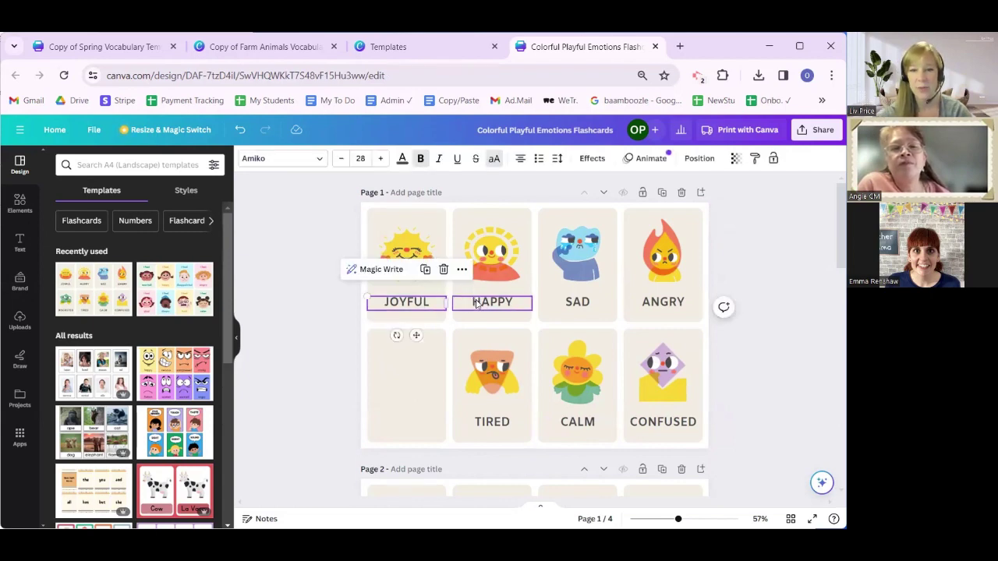
{"action": "left_click", "coordinate": [477, 304], "text": "shift"}
{"action": "left_click", "coordinate": [608, 300], "text": "shift"}
{"action": "left_click", "coordinate": [661, 302], "text": "shift"}
{"action": "left_click", "coordinate": [646, 424], "text": "shift"}
{"action": "left_click", "coordinate": [581, 425], "text": "shift"}
{"action": "left_click", "coordinate": [499, 425], "text": "shift"}
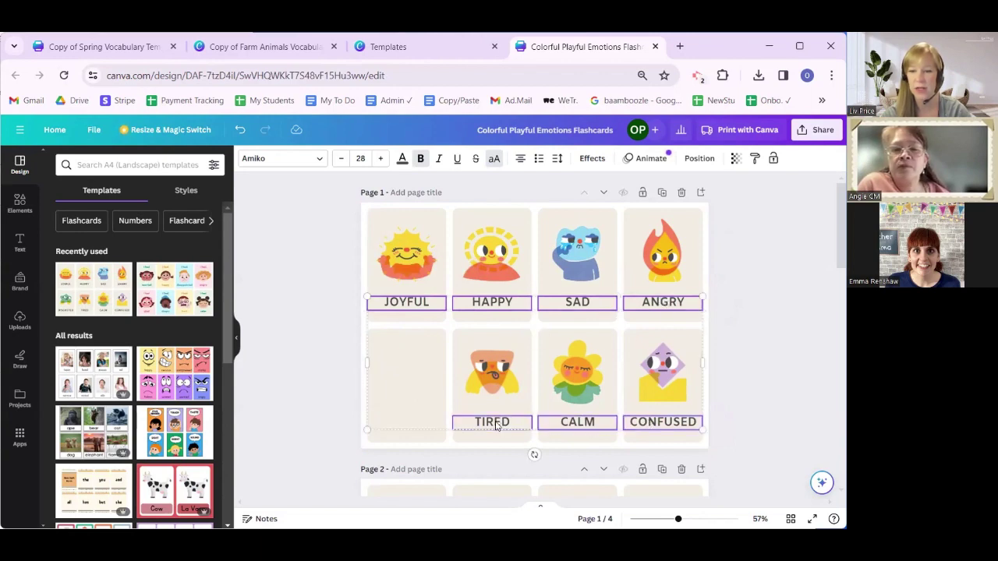
{"action": "left_click", "coordinate": [644, 434], "text": "shift"}
{"action": "key", "text": "Up"}
{"action": "key", "text": "Up"}
{"action": "key", "text": "Up"}
{"action": "key", "text": "Up"}
{"action": "key", "text": "Up"}
{"action": "key", "text": "Up"}
{"action": "key", "text": "Up"}
{"action": "key", "text": "Up"}
{"action": "key", "text": "Up"}
{"action": "key", "text": "Up"}
{"action": "key", "text": "Up"}
{"action": "key", "text": "Up"}
{"action": "key", "text": "Up"}
{"action": "key", "text": "Up"}
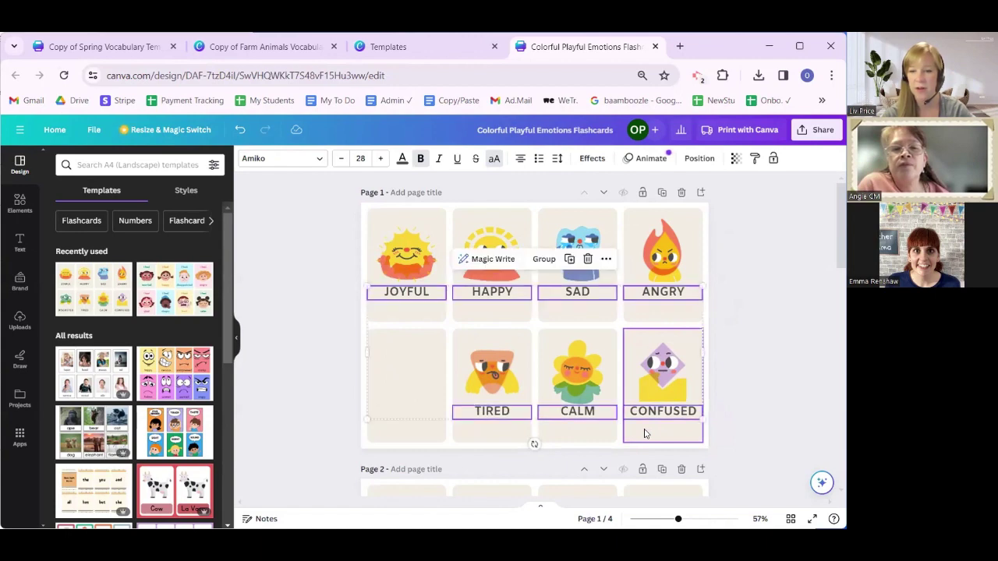
{"action": "left_click", "coordinate": [725, 426]}
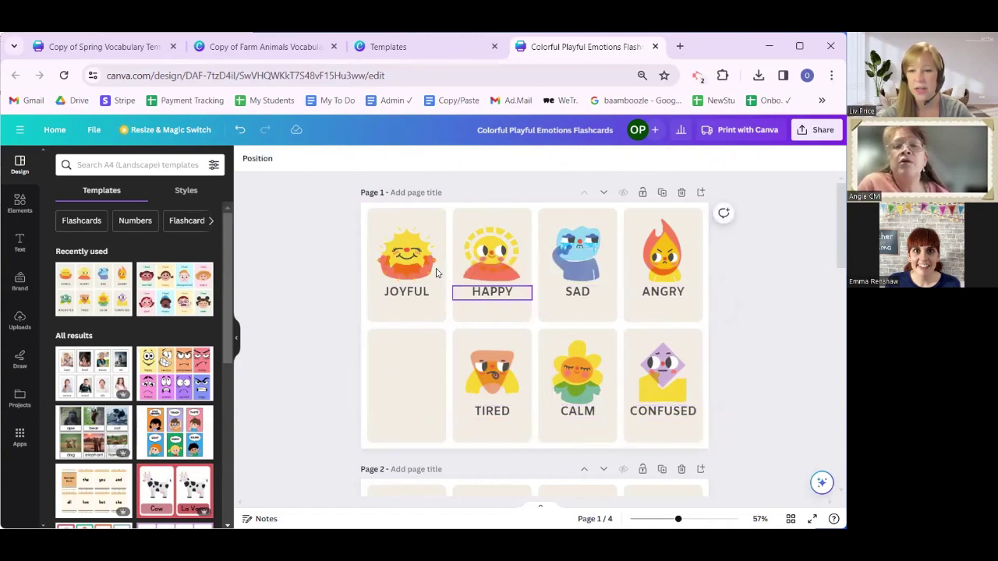
Reselect all seven emotion labels from JOYFUL to TIRED and nudge them slightly further up as a set.
{"action": "left_click", "coordinate": [427, 296]}
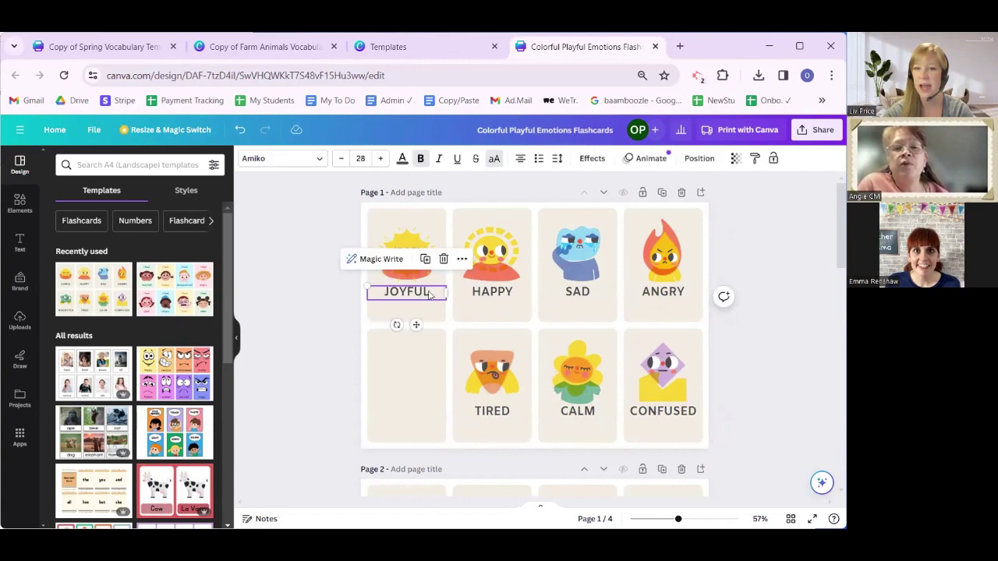
{"action": "left_click", "coordinate": [494, 292], "text": "shift"}
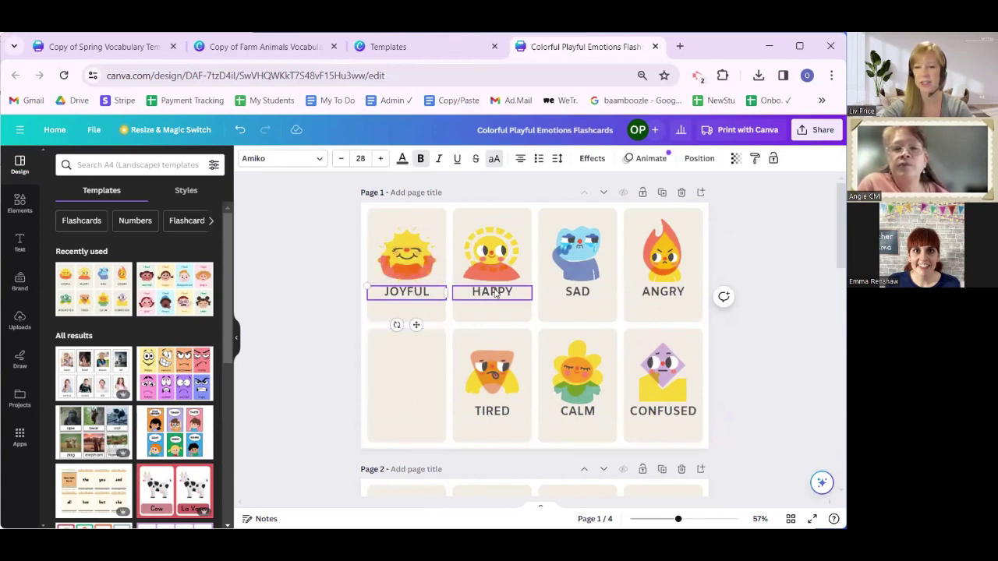
{"action": "left_click", "coordinate": [577, 293], "text": "shift"}
{"action": "left_click", "coordinate": [651, 293], "text": "shift"}
{"action": "left_click", "coordinate": [676, 415], "text": "shift"}
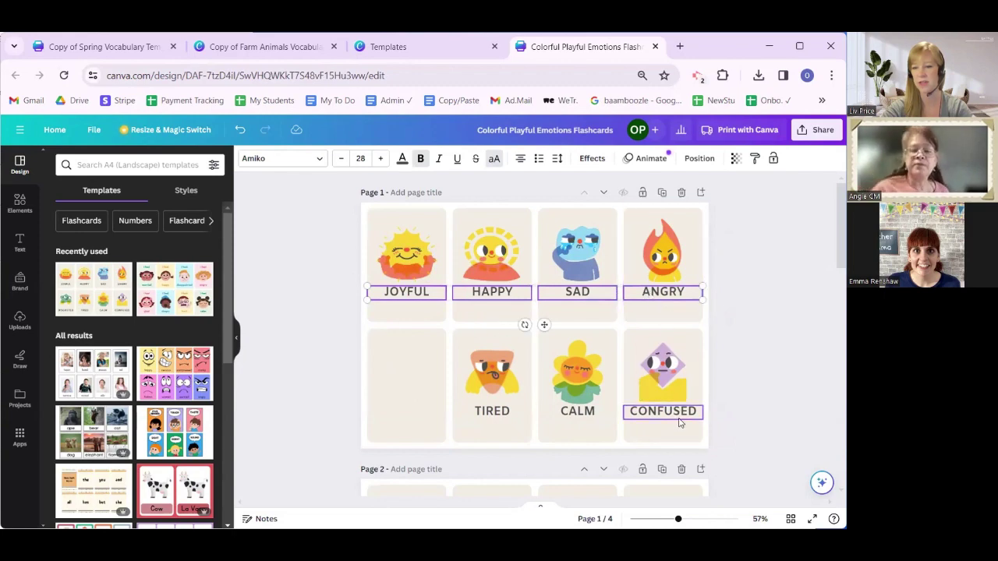
{"action": "left_click", "coordinate": [609, 414], "text": "shift"}
{"action": "left_click", "coordinate": [525, 413], "text": "shift"}
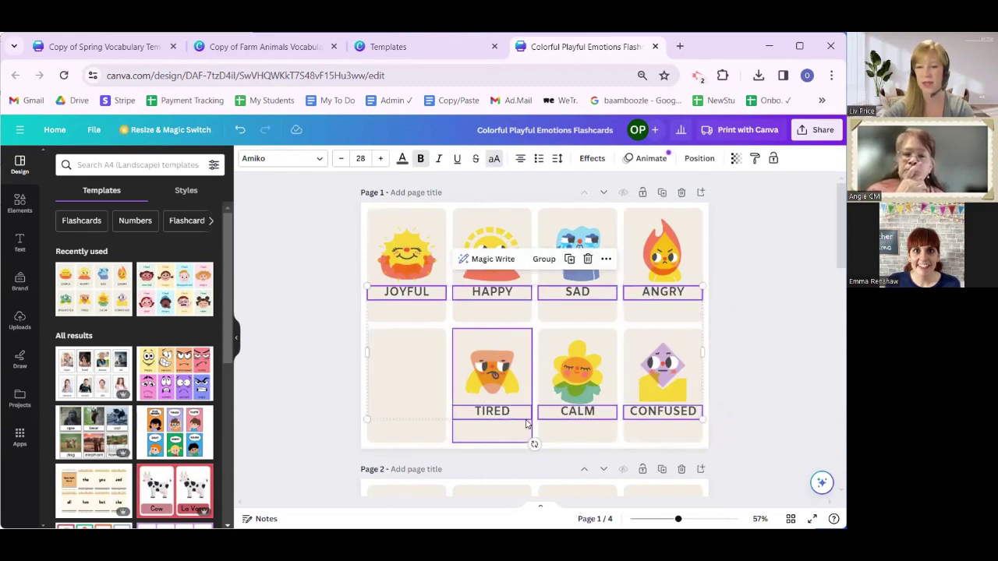
{"action": "key", "text": "Up"}
{"action": "key", "text": "Up"}
{"action": "key", "text": "Up"}
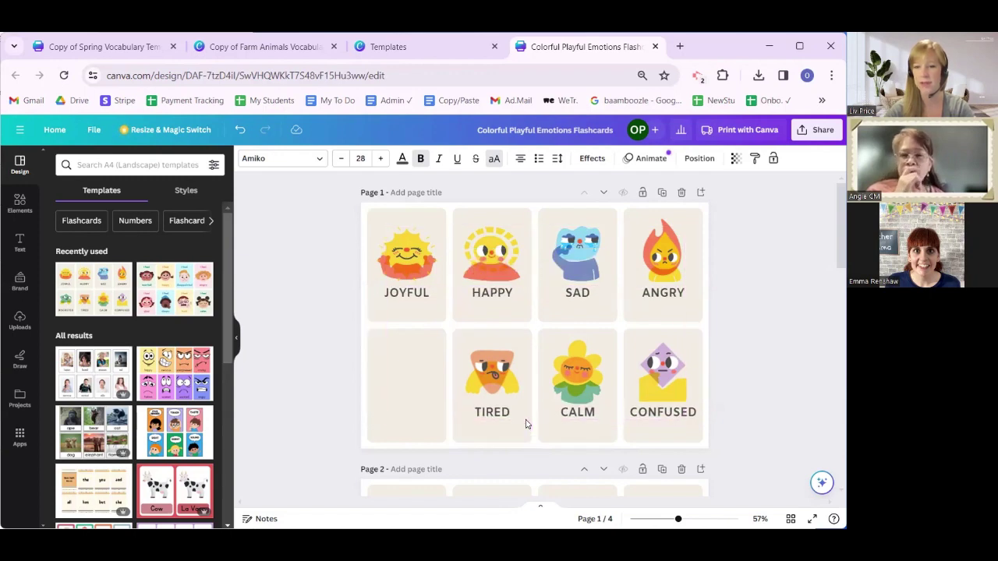
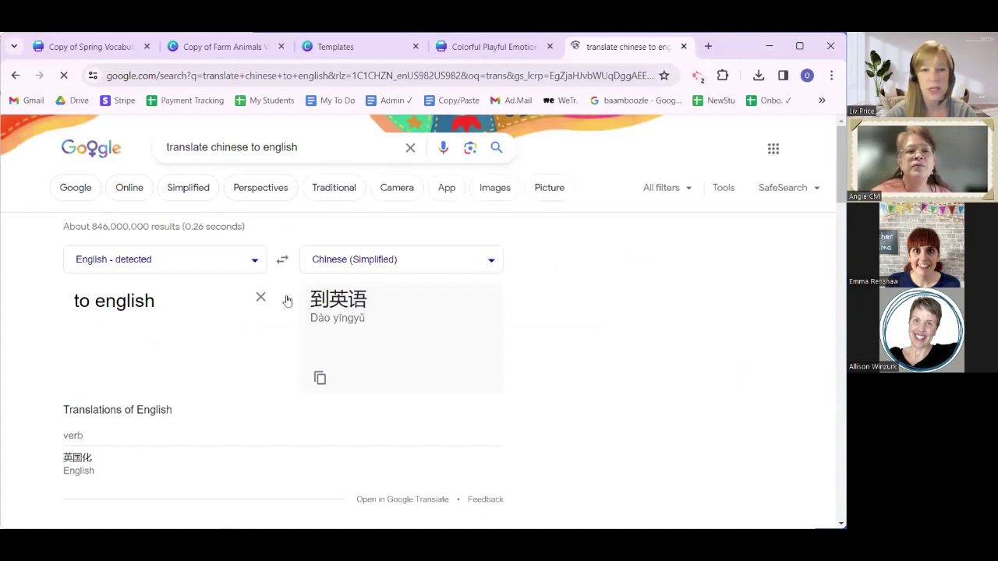
Translate "joyful" from English to Simplified Chinese in Google and cross-check the Chinese word by swapping the translation direction.
{"action": "left_click", "coordinate": [261, 296]}
{"action": "type", "text": "joyful"}
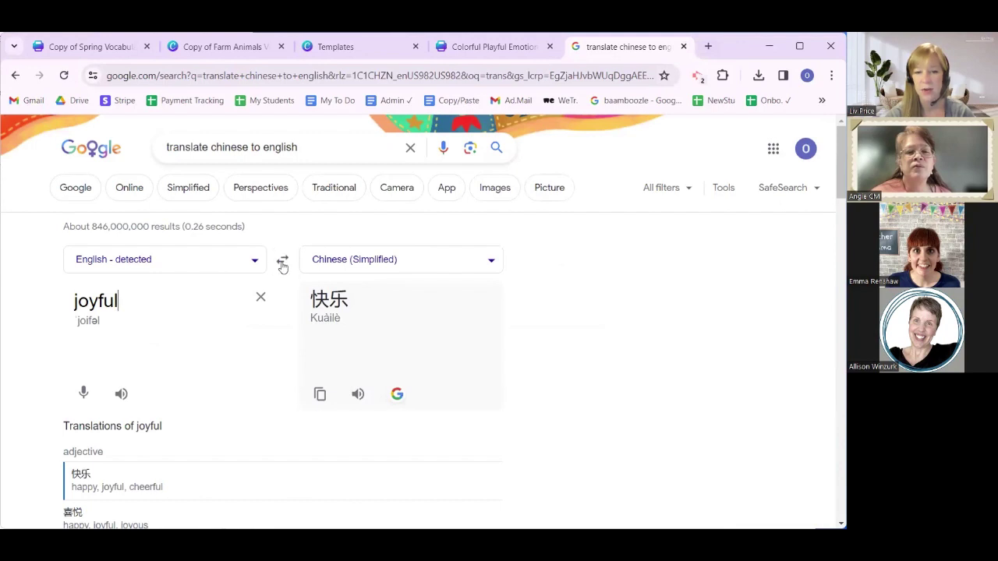
{"action": "left_click", "coordinate": [283, 264]}
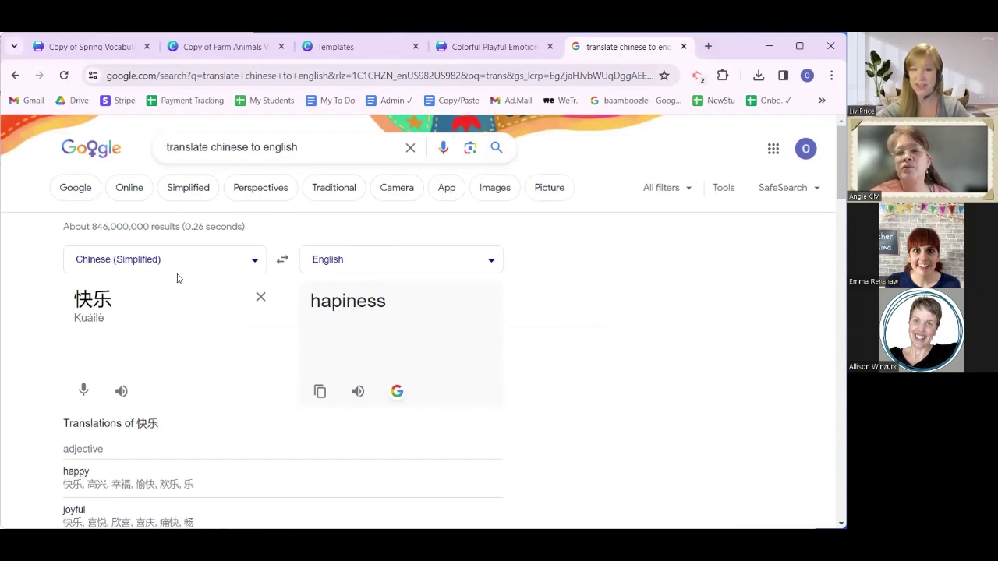
{"action": "left_click", "coordinate": [282, 260]}
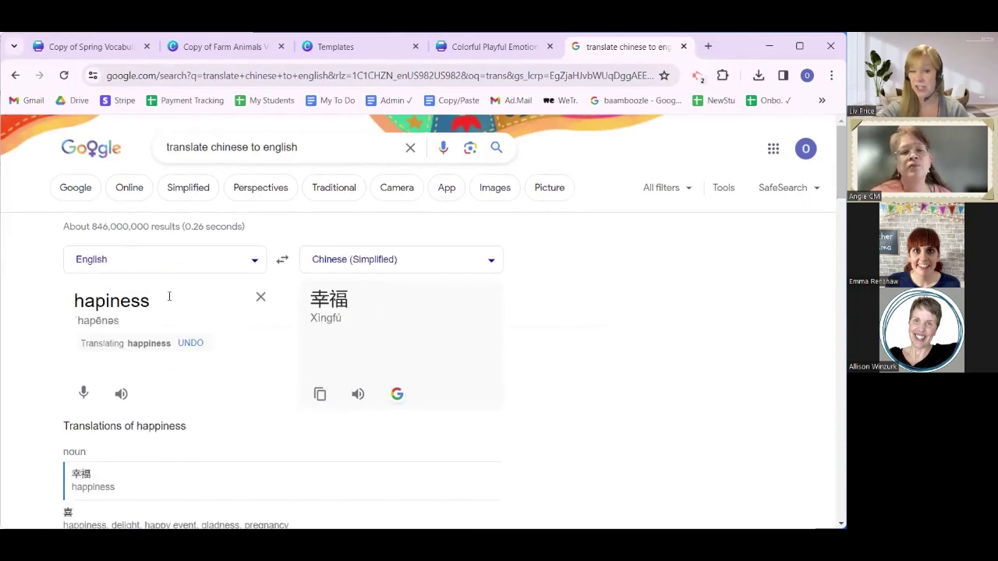
{"action": "left_click", "coordinate": [283, 261]}
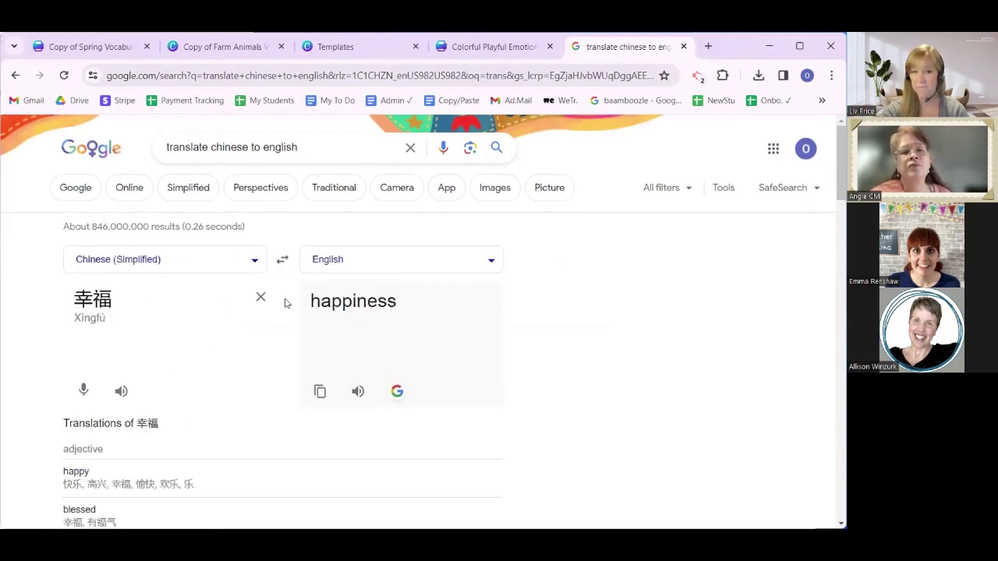
{"action": "double_click", "coordinate": [103, 303]}
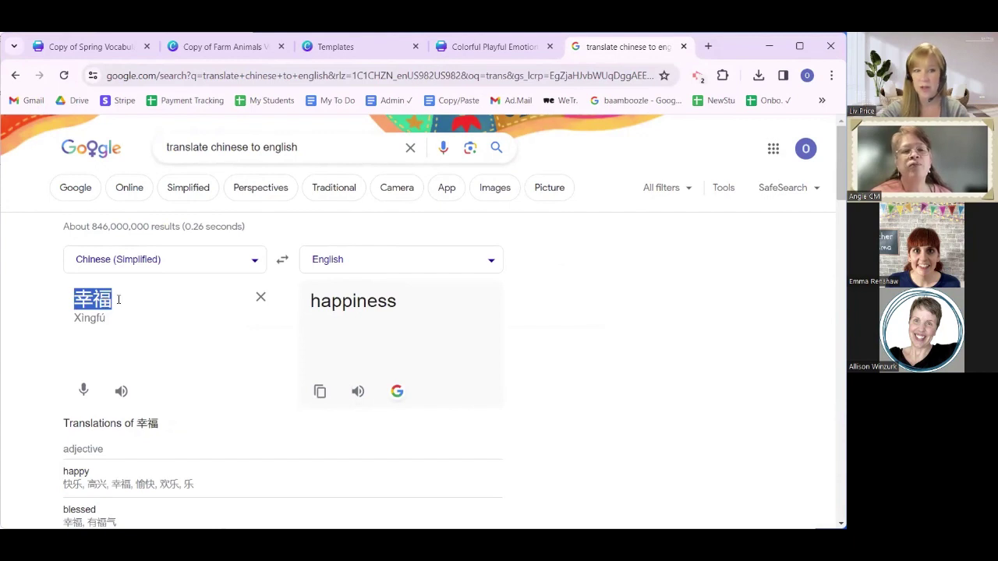
Switch back to the Canva flashcards and delete the sun illustration and JOYFUL label from page 1's first card.
{"action": "left_click", "coordinate": [491, 46]}
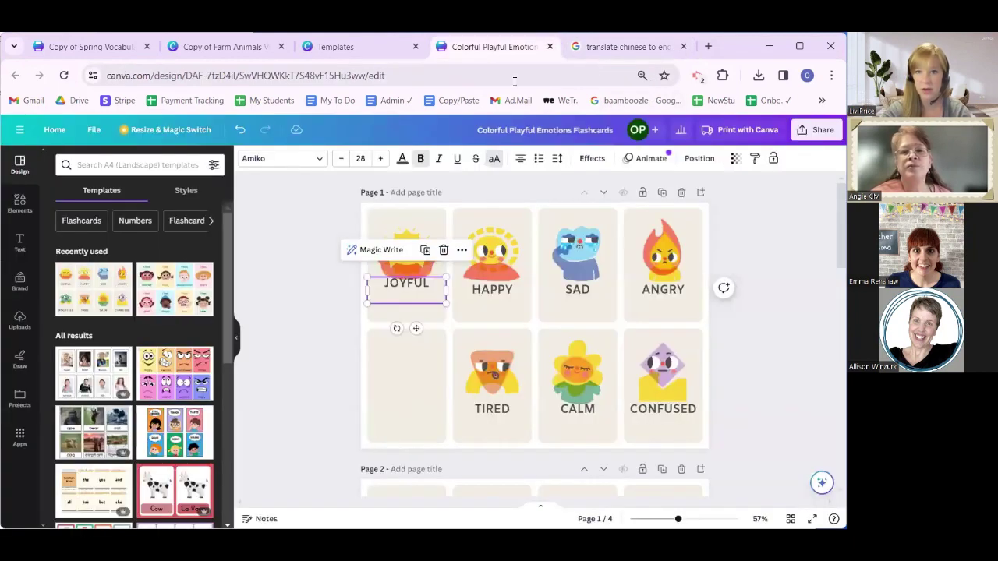
{"action": "double_click", "coordinate": [417, 282]}
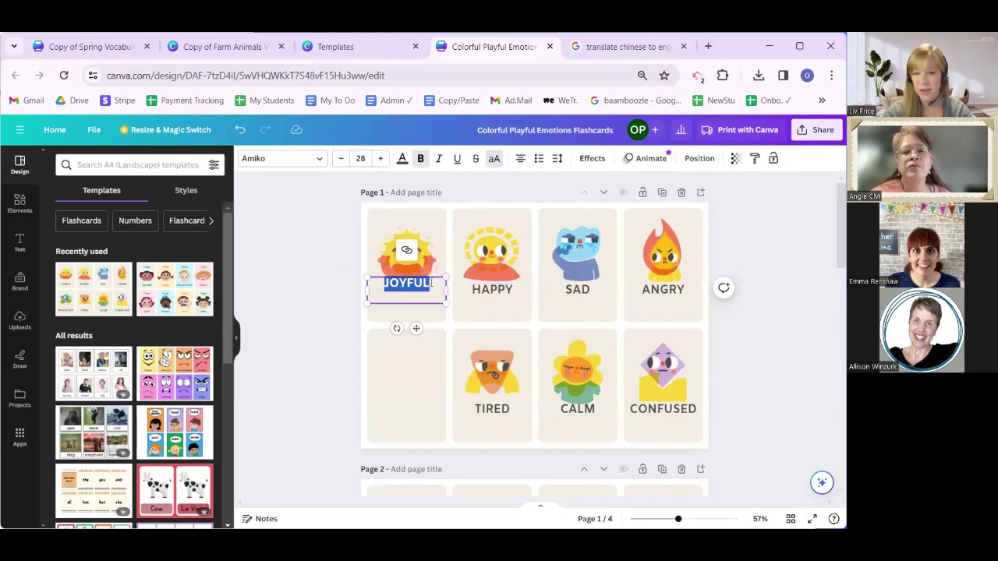
{"action": "left_click", "coordinate": [430, 238]}
{"action": "key", "text": "Delete"}
{"action": "left_click", "coordinate": [410, 283]}
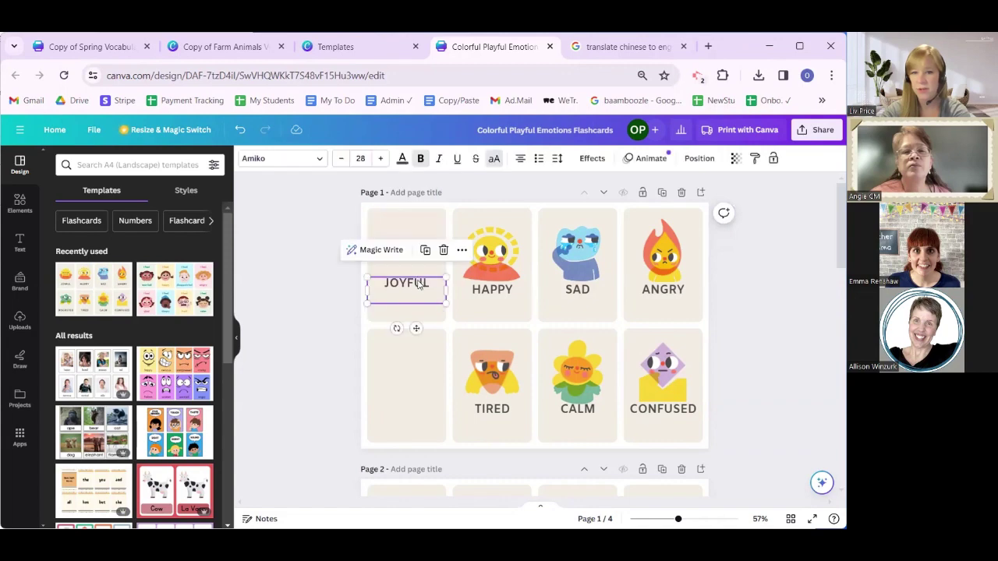
{"action": "key", "text": "Delete"}
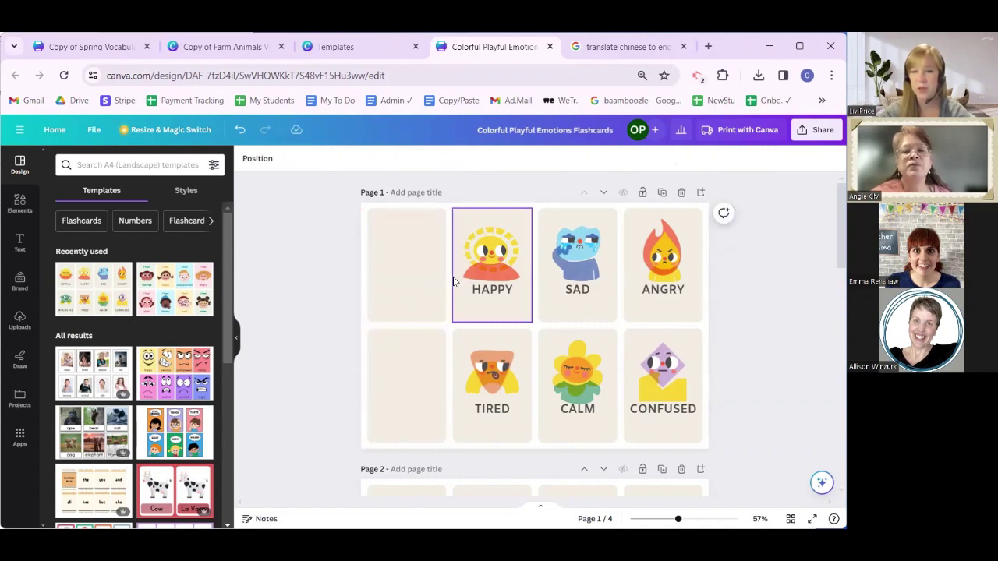
Translate "happy" from English to Simplified Chinese in Google and copy the Chinese word 快乐的.
{"action": "left_click", "coordinate": [483, 289]}
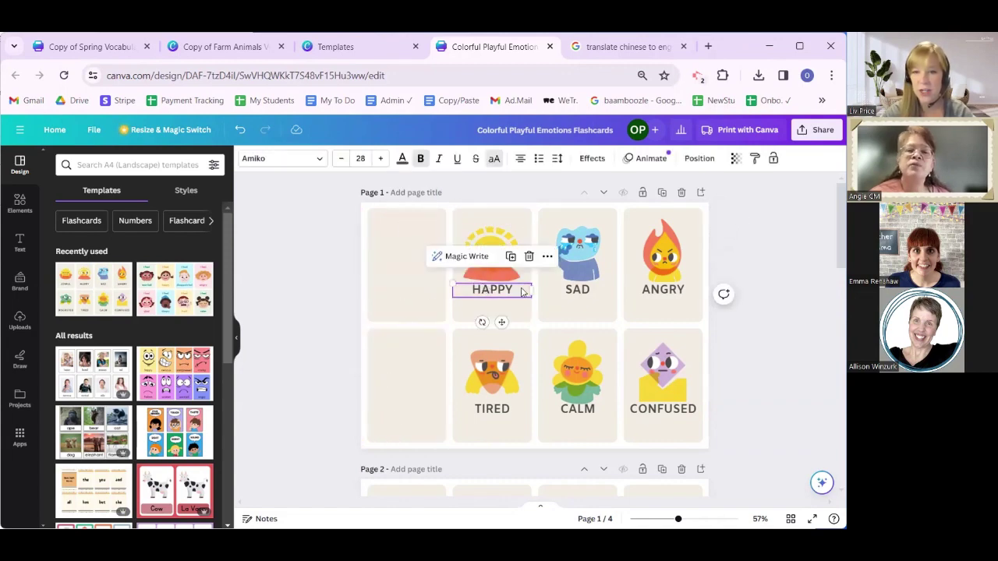
{"action": "left_click", "coordinate": [624, 47]}
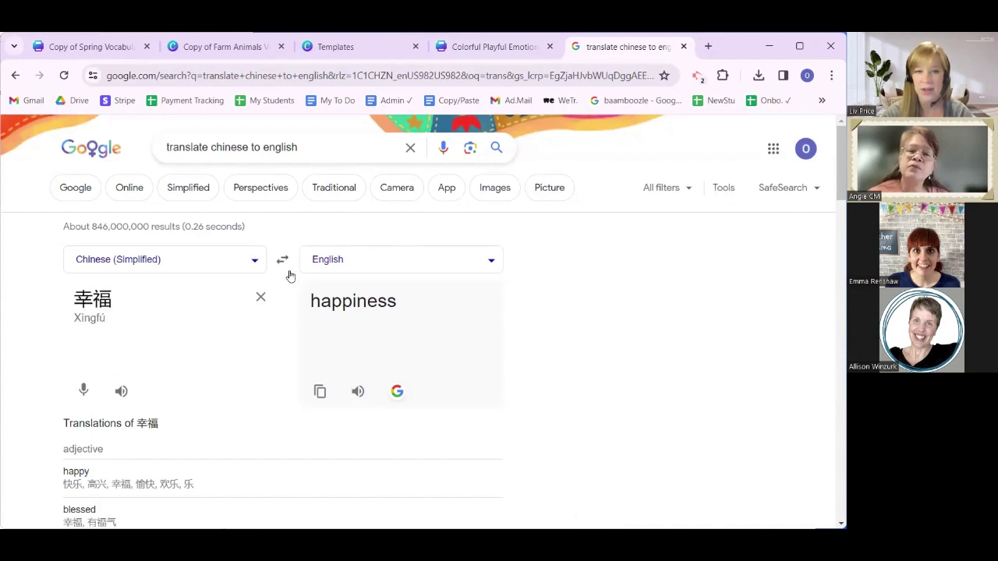
{"action": "left_click", "coordinate": [283, 260]}
{"action": "left_click", "coordinate": [260, 296]}
{"action": "type", "text": "happy"}
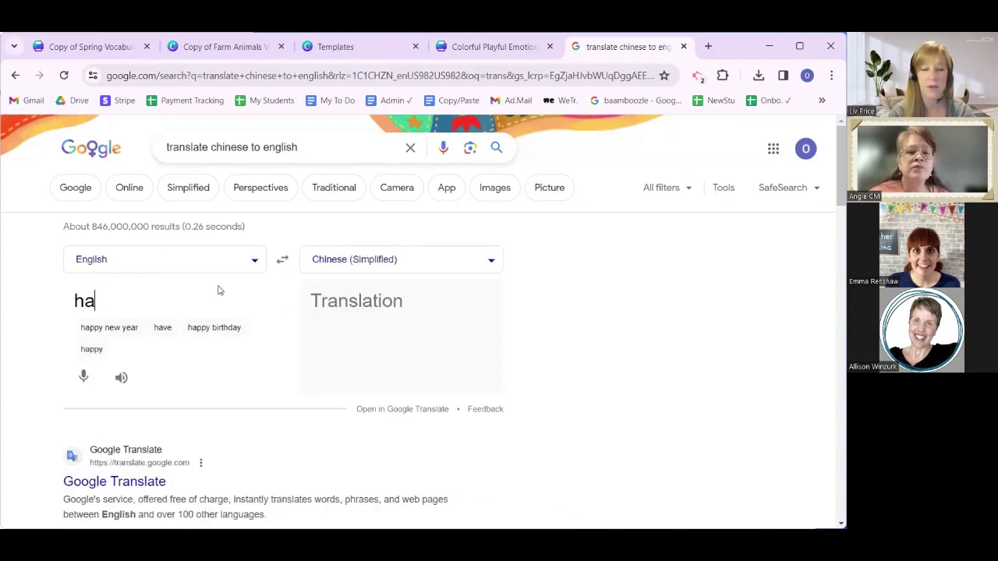
{"action": "left_click", "coordinate": [283, 261]}
{"action": "double_click", "coordinate": [92, 299]}
{"action": "key", "text": "ctrl+c"}
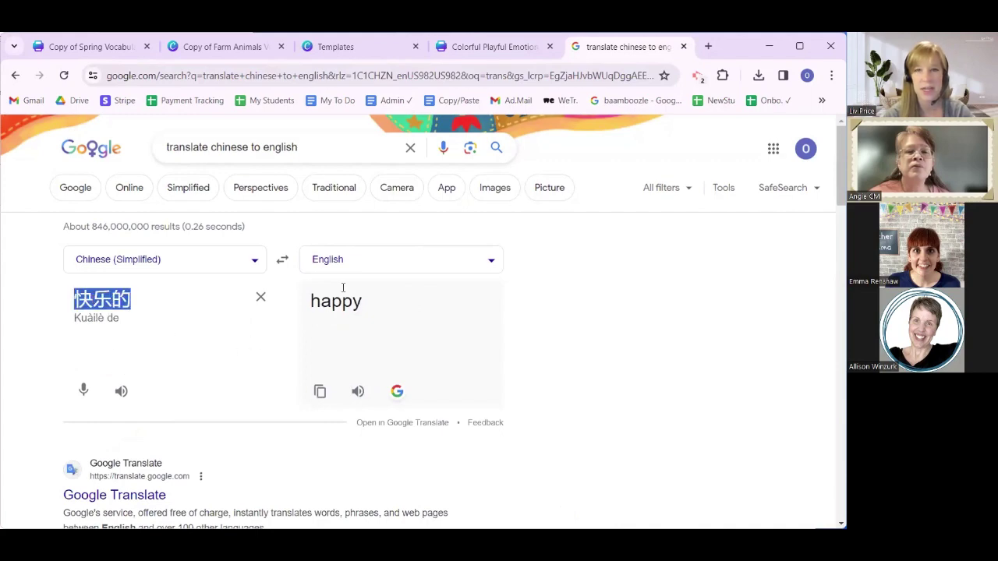
Return to the Canva flashcards and add 快乐的 on a new line under HAPPY on page 1.
{"action": "left_click", "coordinate": [491, 46]}
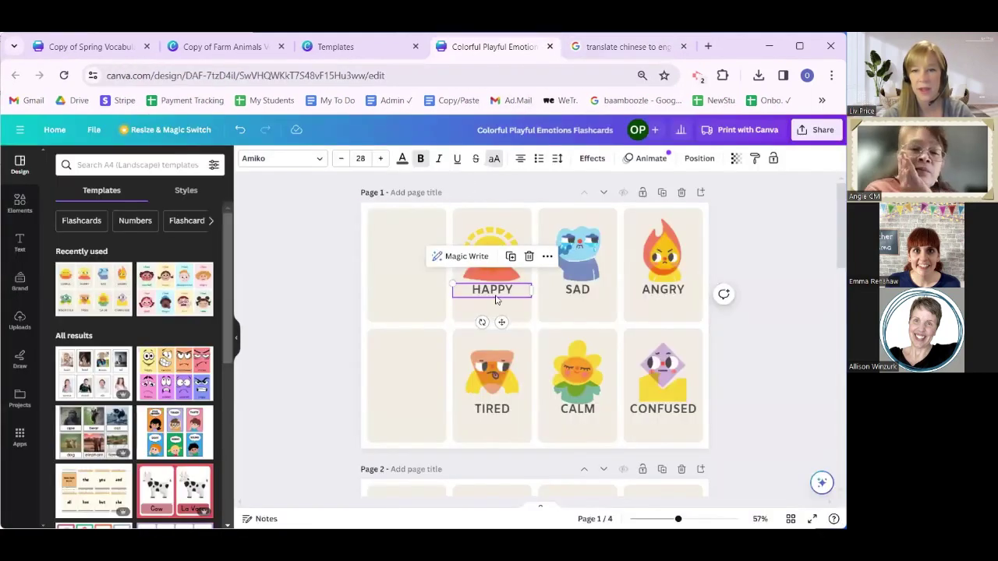
{"action": "double_click", "coordinate": [516, 291]}
{"action": "left_click", "coordinate": [522, 289]}
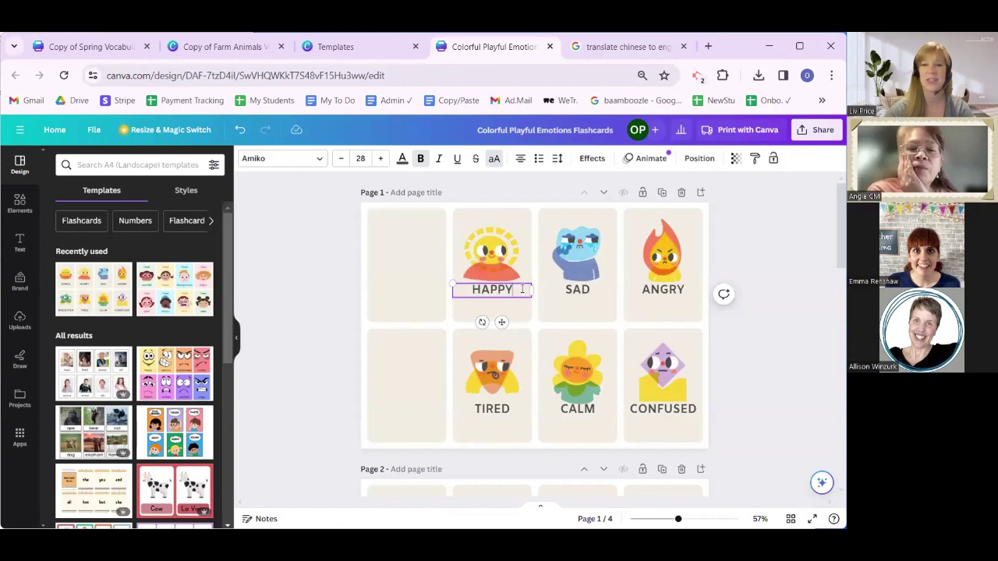
{"action": "key", "text": "Return"}
{"action": "key", "text": "ctrl+v"}
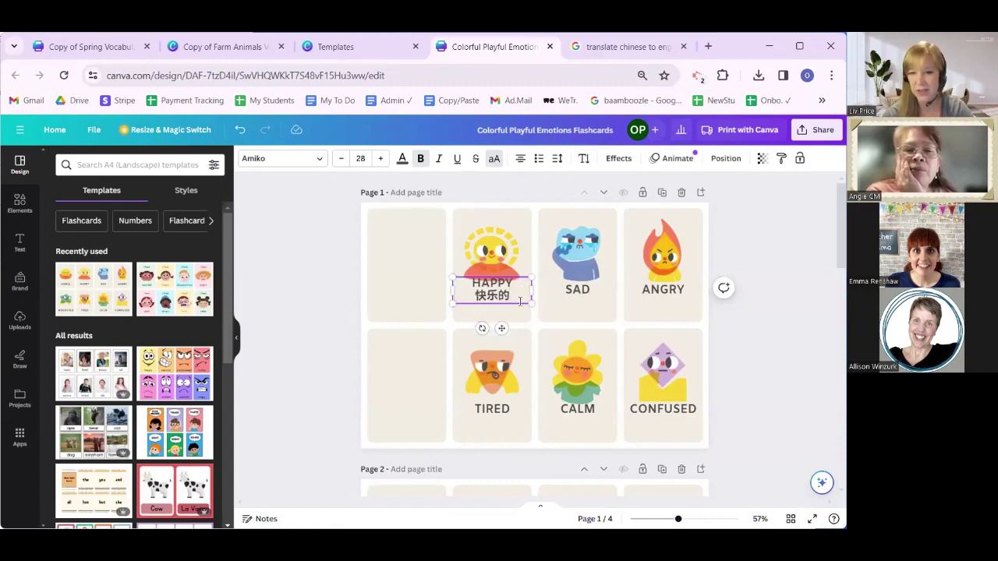
Lower the two-line HAPPY label clear of its illustration and nudge the SAD label slightly down to match.
{"action": "left_click", "coordinate": [711, 340]}
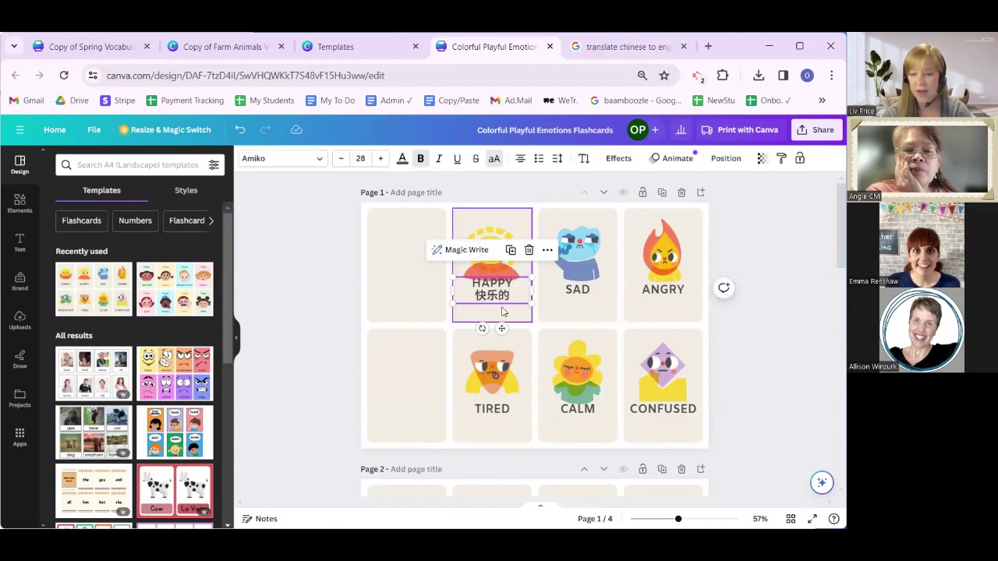
{"action": "left_click", "coordinate": [503, 315]}
{"action": "left_click", "coordinate": [505, 312]}
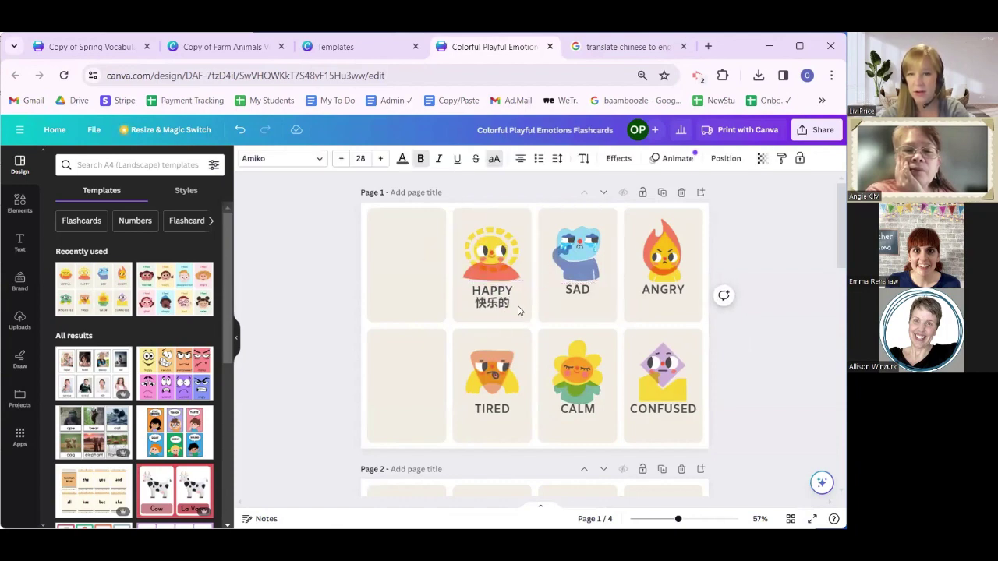
{"action": "left_click", "coordinate": [748, 340]}
{"action": "left_click", "coordinate": [586, 296]}
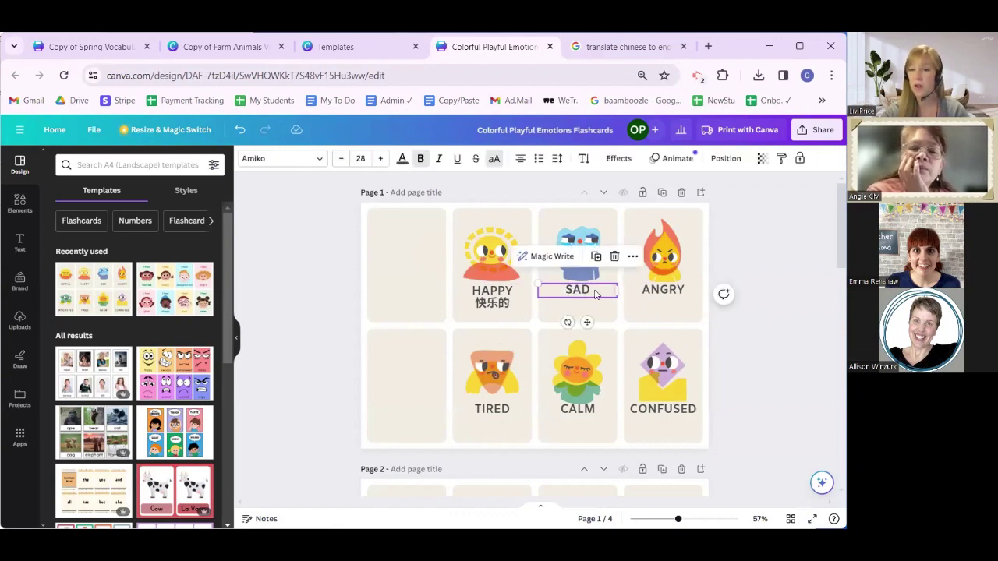
{"action": "left_click", "coordinate": [595, 294]}
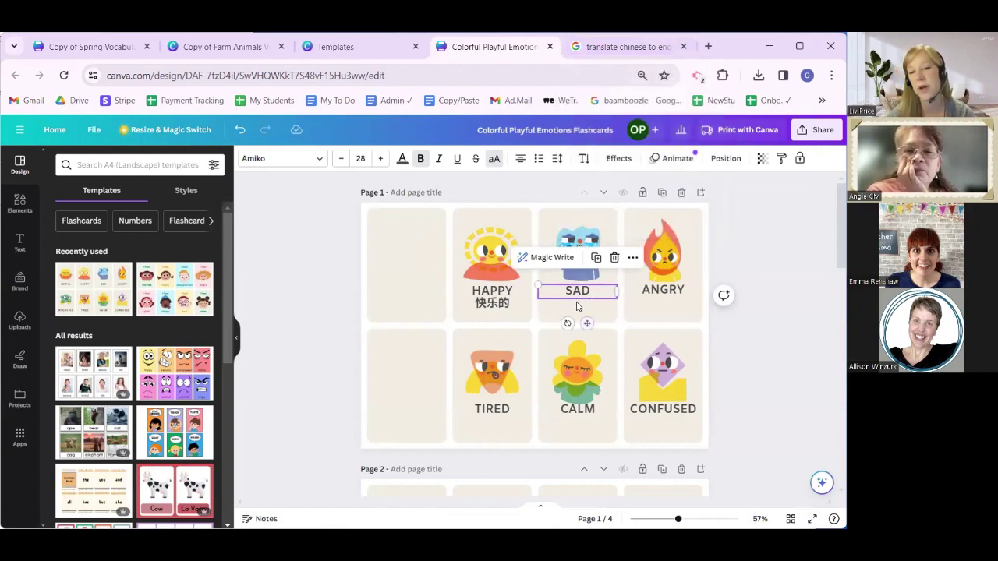
Stretch the empty first card on page 1 downward so it joins the empty card below it.
{"action": "left_click", "coordinate": [392, 315]}
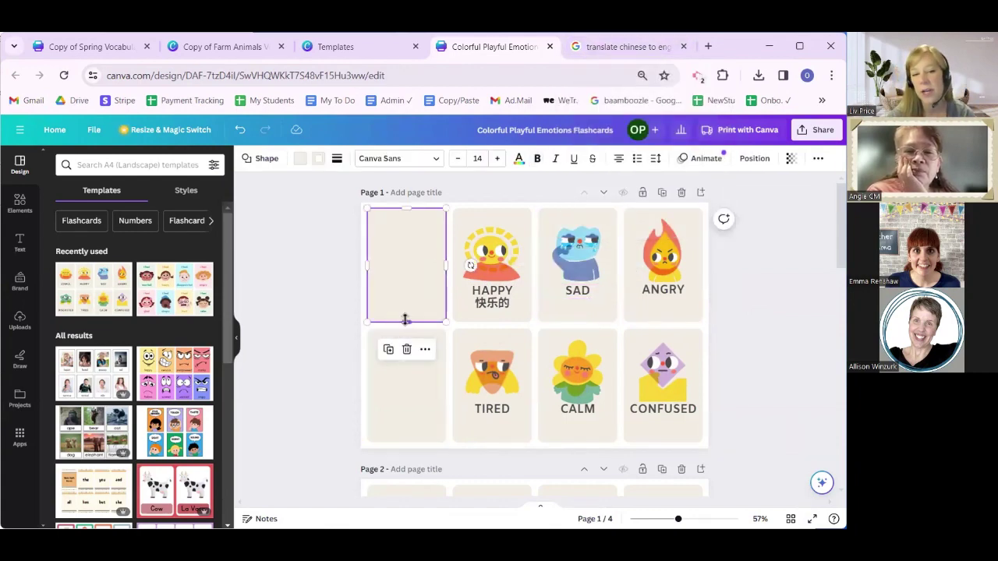
{"action": "left_click_drag", "start_coordinate": [406, 319], "coordinate": [405, 330]}
{"action": "left_click", "coordinate": [324, 293]}
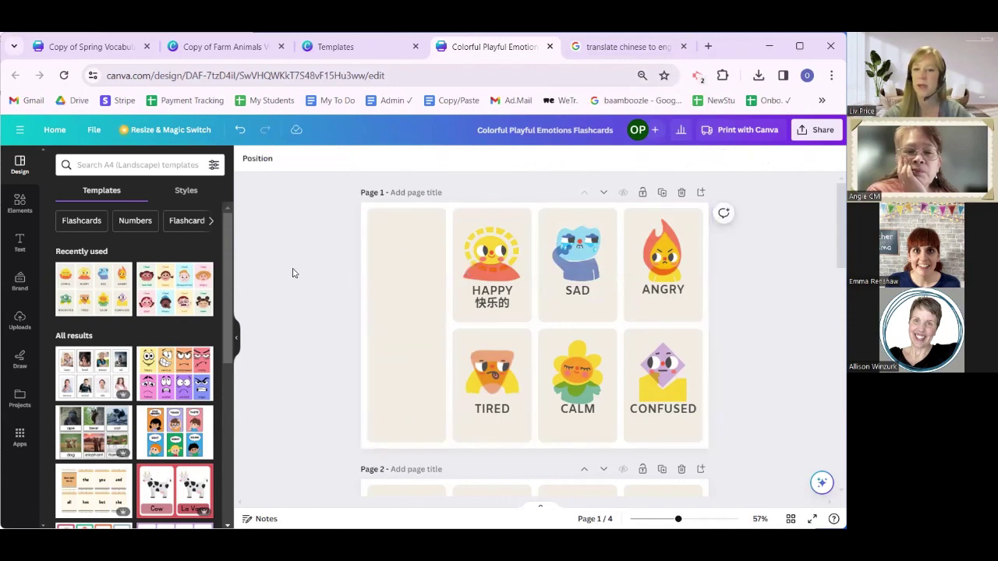
Add a heading with the teacher's name to the merged blank card, narrowing its box so it wraps onto two lines.
{"action": "left_click", "coordinate": [19, 243]}
{"action": "left_click", "coordinate": [151, 247]}
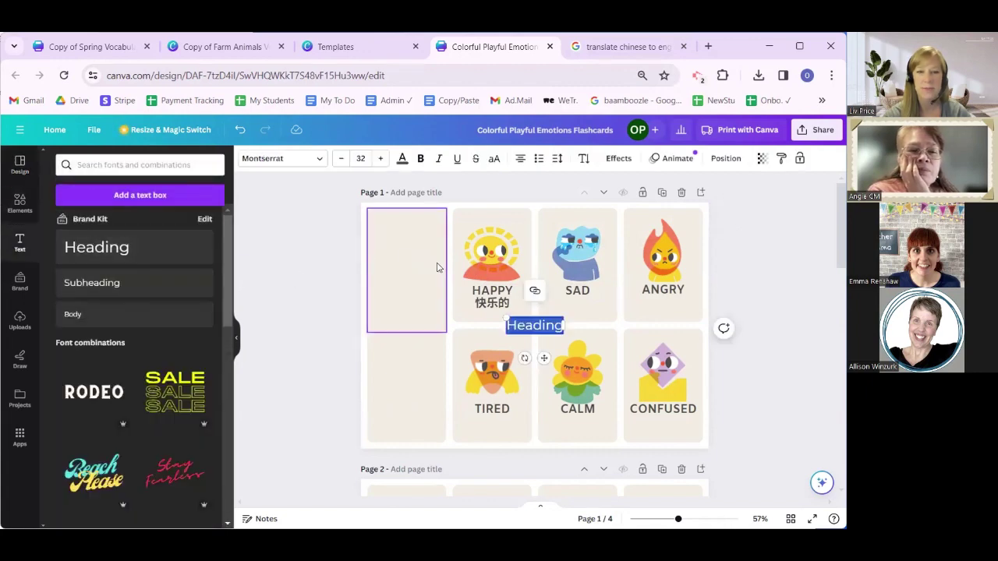
{"action": "type", "text": "Teacher Liv"}
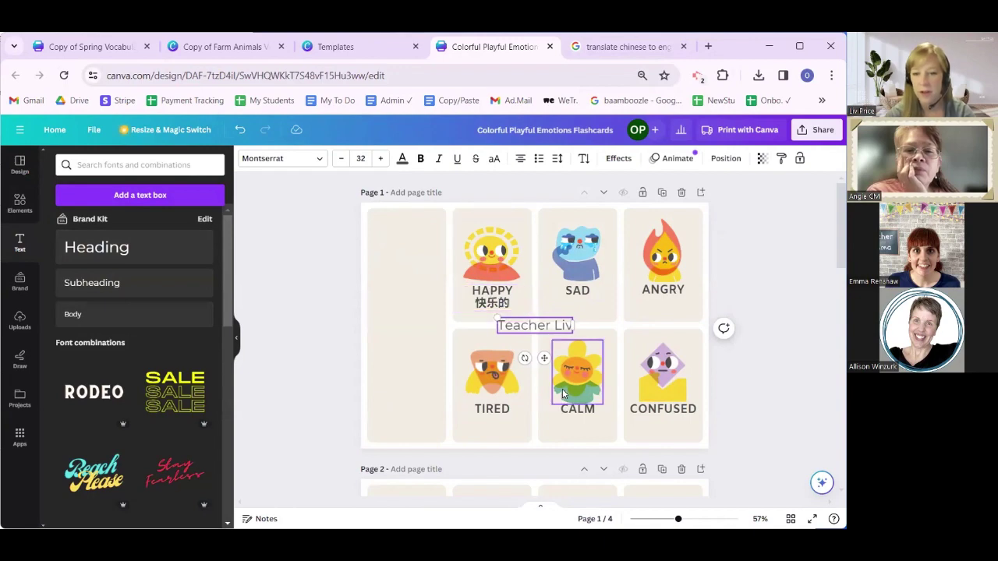
{"action": "left_click_drag", "start_coordinate": [544, 358], "coordinate": [416, 275]}
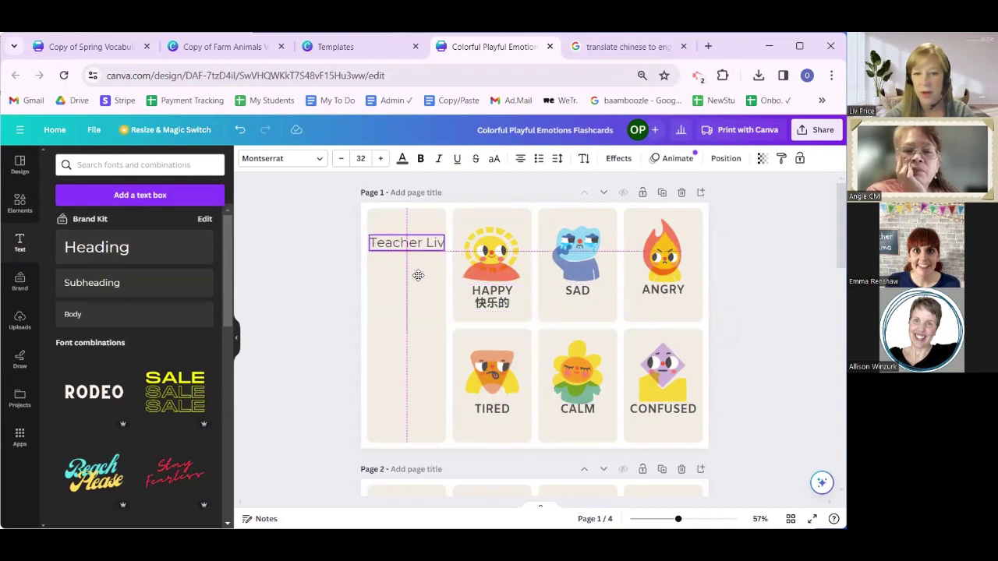
{"action": "left_click_drag", "start_coordinate": [444, 242], "coordinate": [434, 243]}
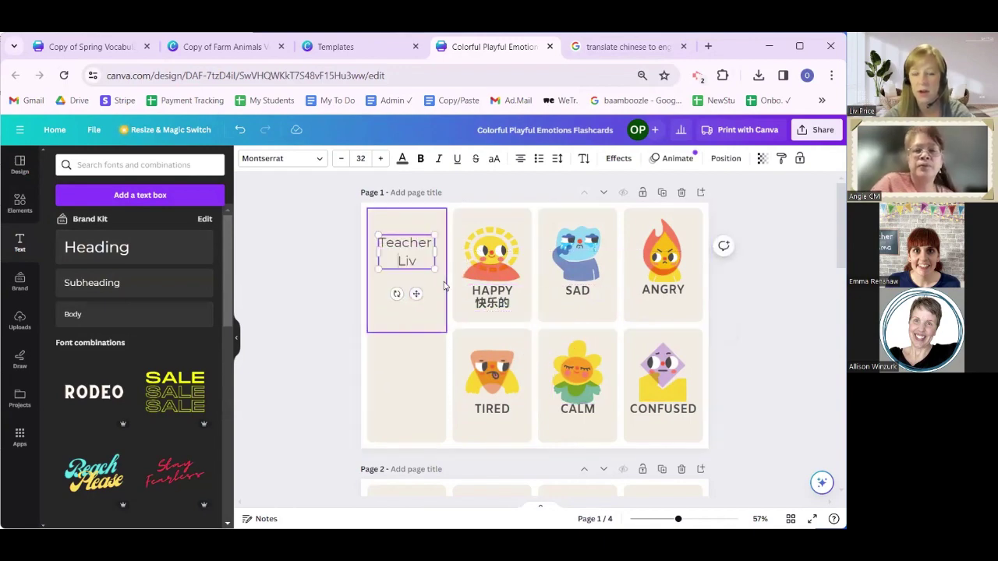
Enlarge the teacher's name heading to font size 45 and reposition it on the blank card.
{"action": "double_click", "coordinate": [386, 242]}
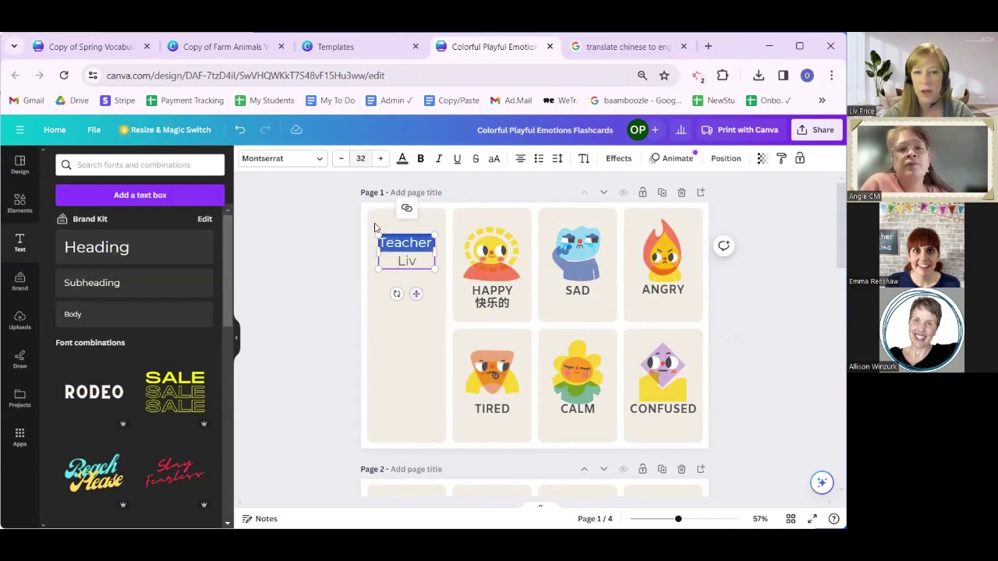
{"action": "key", "text": "ctrl+a"}
{"action": "left_click", "coordinate": [379, 158]}
{"action": "left_click", "coordinate": [379, 158]}
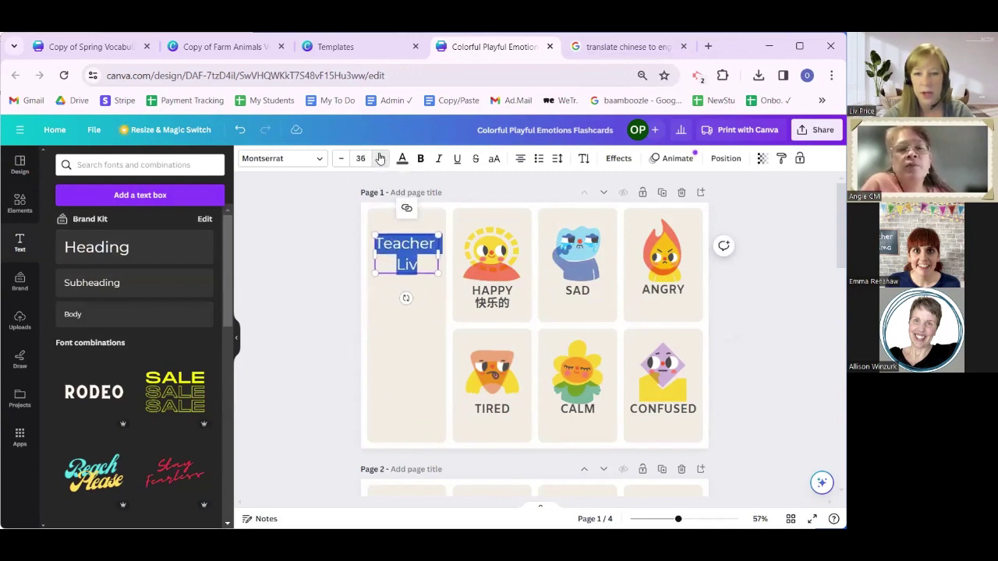
{"action": "left_click", "coordinate": [379, 158]}
{"action": "left_click", "coordinate": [379, 158]}
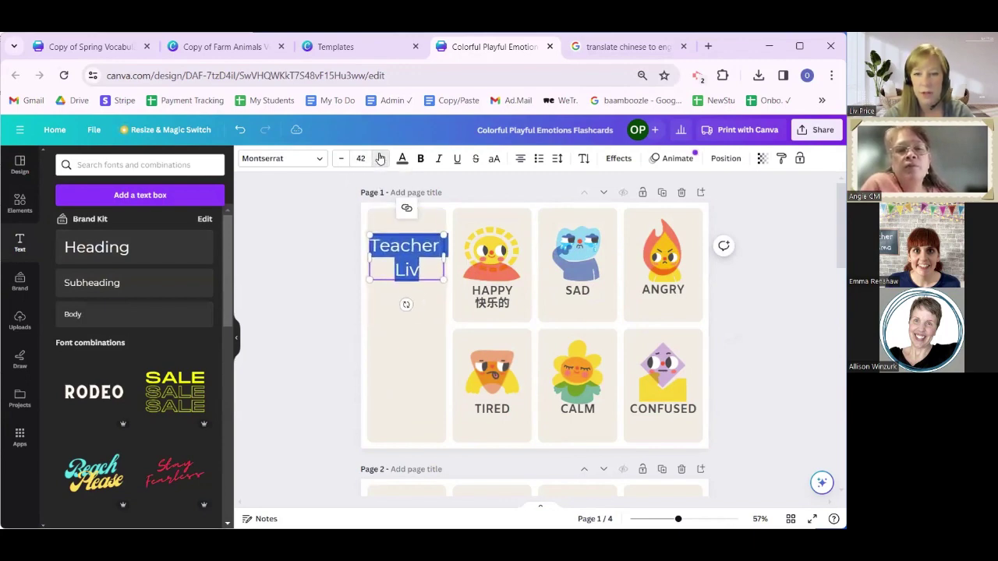
{"action": "left_click", "coordinate": [304, 283]}
{"action": "left_click", "coordinate": [407, 269]}
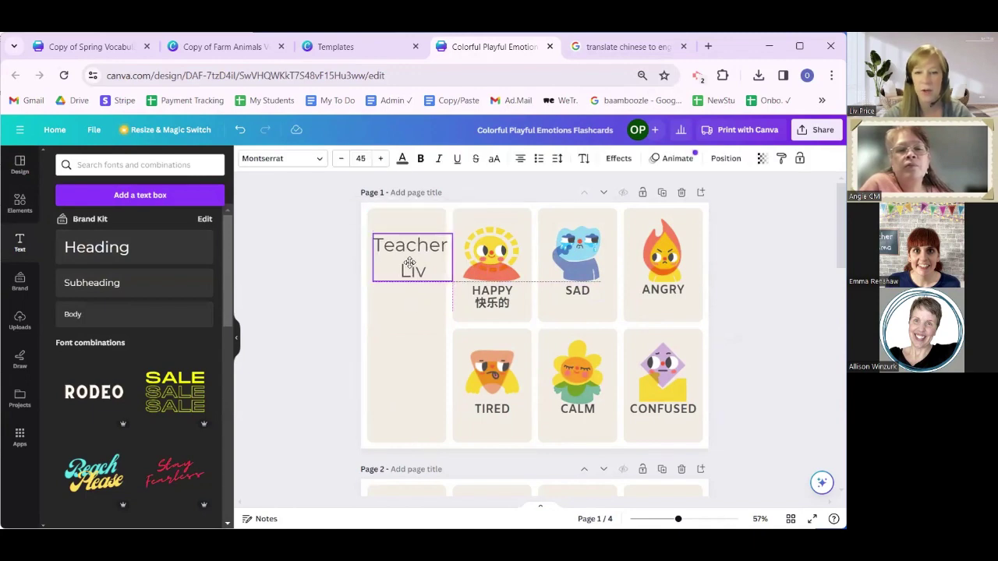
Add a subheading reading "WeChat ID:" with the teacher's WeChat ID on the next line, placed just below the name heading.
{"action": "left_click", "coordinate": [130, 283]}
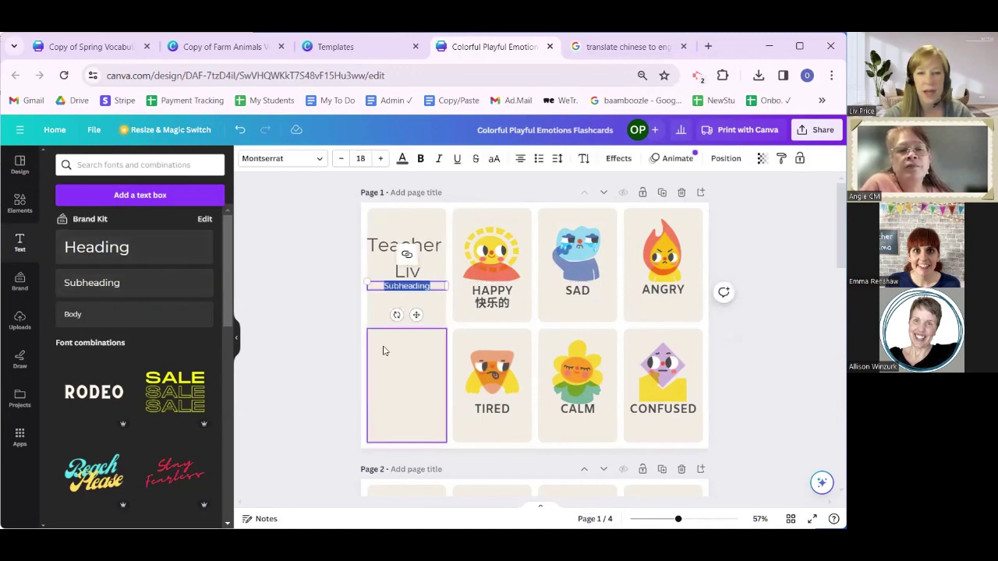
{"action": "type", "text": "WeChat"}
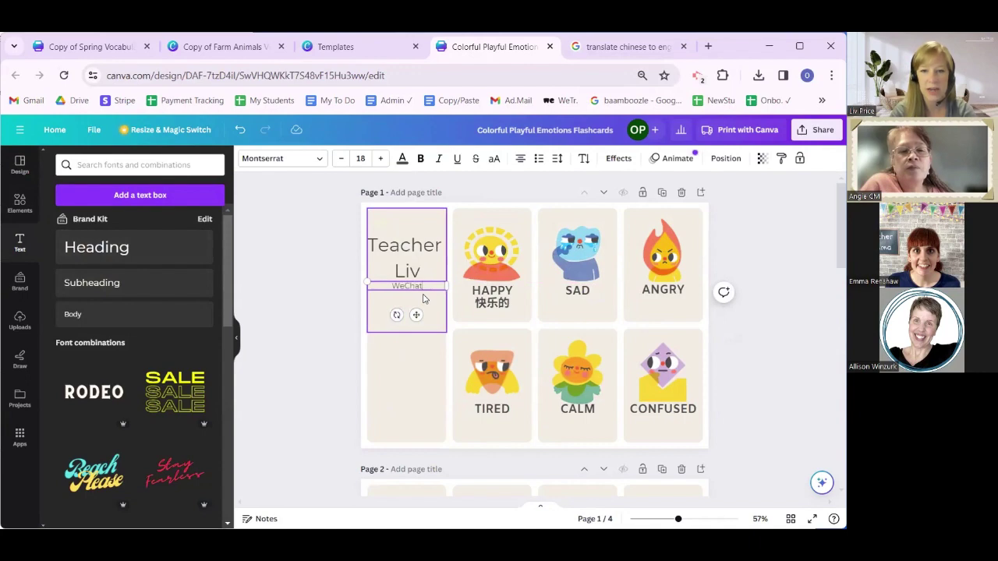
{"action": "type", "text": " ID:"}
{"action": "key", "text": "Return"}
{"action": "type", "text": "teacherliv"}
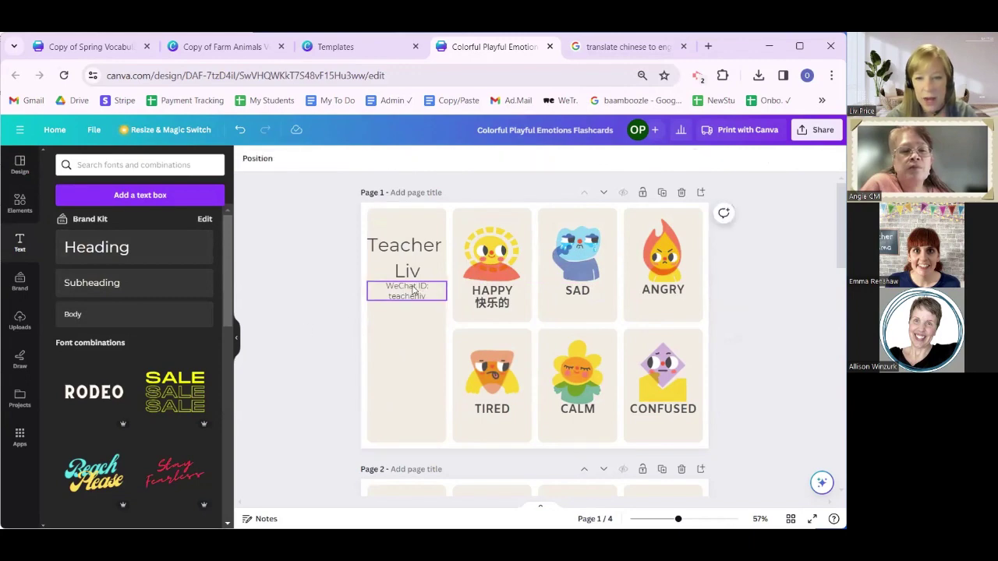
{"action": "left_click_drag", "start_coordinate": [429, 293], "coordinate": [427, 299]}
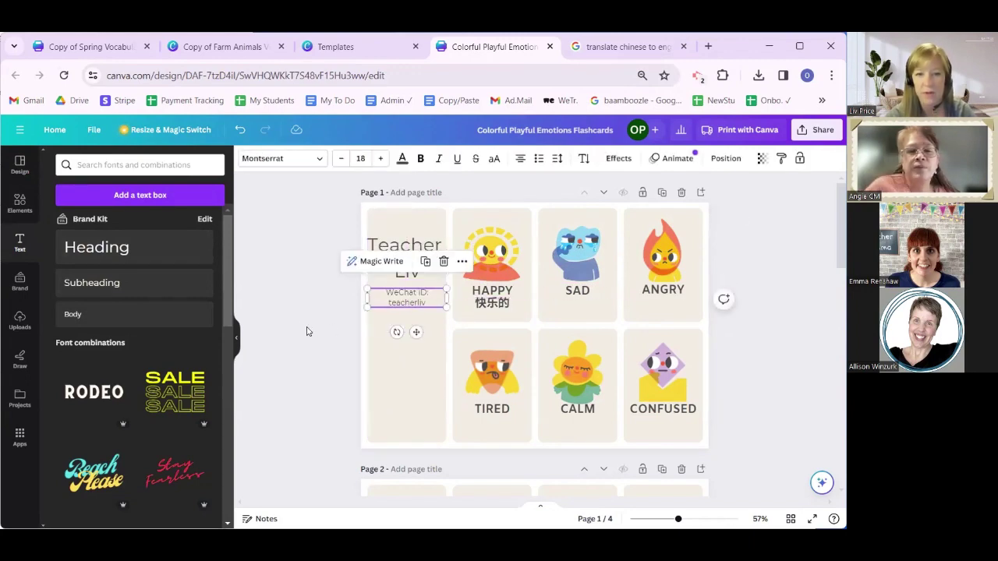
{"action": "left_click", "coordinate": [307, 329]}
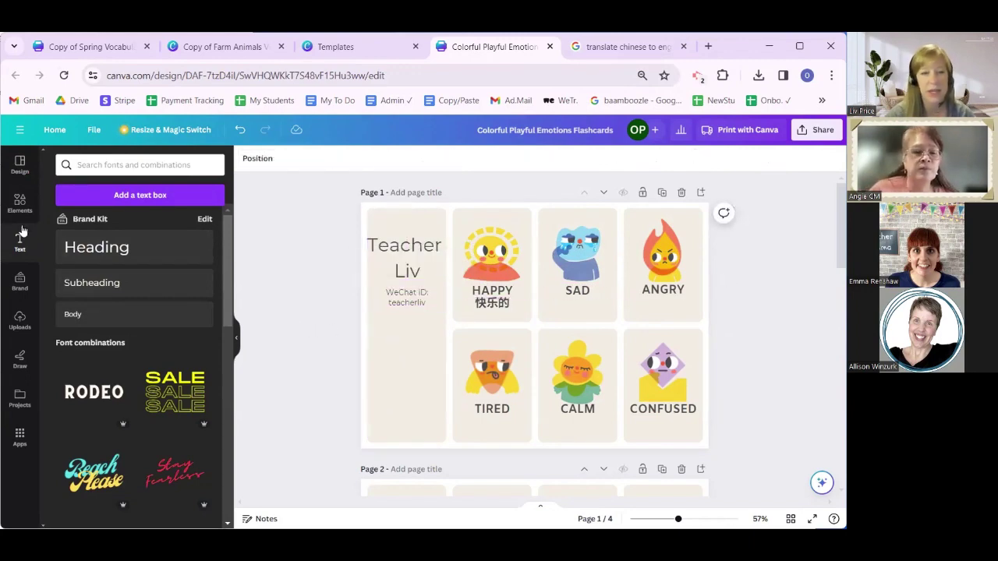
Insert the uploaded QR code and shrink it to fit beneath the WeChat ID on the blank card.
{"action": "left_click", "coordinate": [20, 324]}
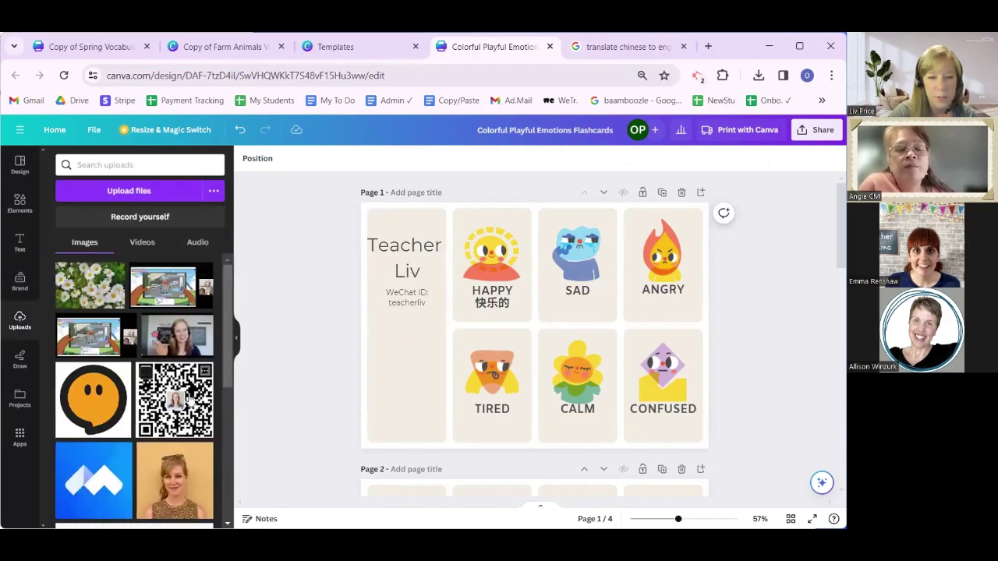
{"action": "left_click_drag", "start_coordinate": [389, 334], "coordinate": [413, 340]}
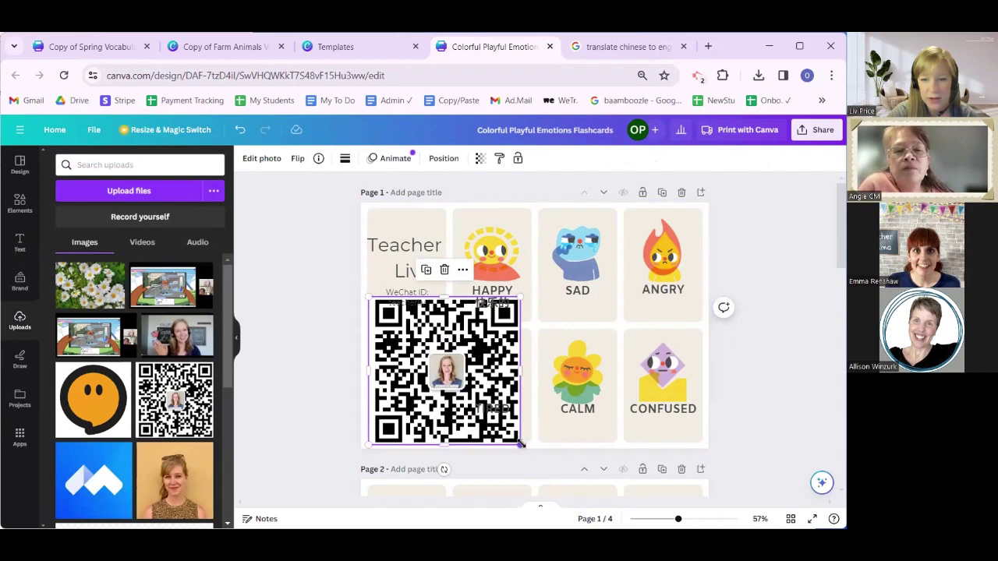
{"action": "left_click_drag", "start_coordinate": [519, 441], "coordinate": [415, 344]}
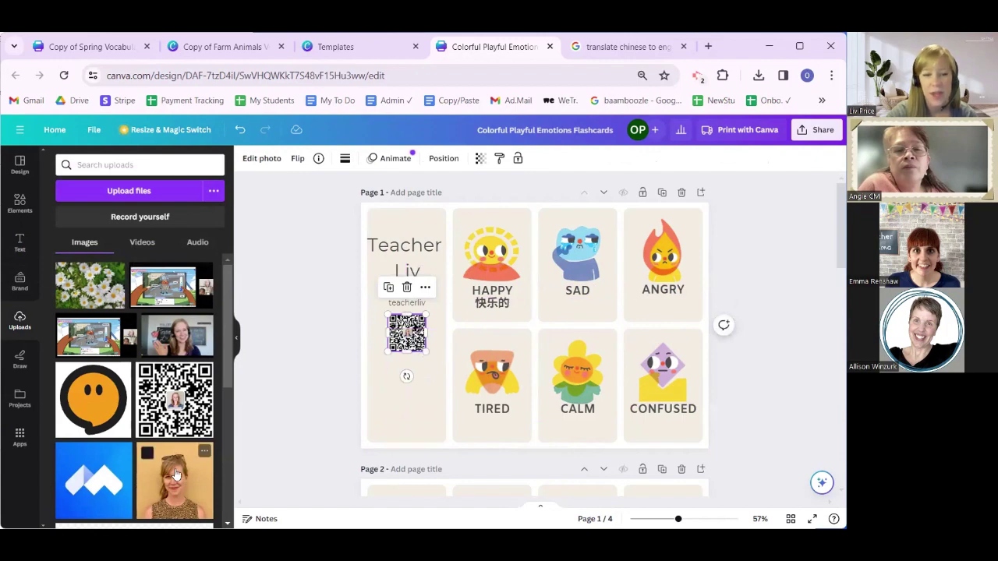
Insert the teacher's uploaded portrait photo and shrink it to fit the lower part of the blank card.
{"action": "left_click", "coordinate": [175, 475]}
{"action": "left_click_drag", "start_coordinate": [620, 236], "coordinate": [550, 311]}
{"action": "left_click_drag", "start_coordinate": [516, 346], "coordinate": [435, 387]}
{"action": "left_click_drag", "start_coordinate": [468, 353], "coordinate": [437, 387]}
Move the name heading to the card's top edge, and shift the WeChat ID and QR code up together beneath it.
{"action": "left_click_drag", "start_coordinate": [403, 248], "coordinate": [401, 220]}
{"action": "left_click", "coordinate": [406, 298]}
{"action": "left_click", "coordinate": [407, 333], "text": "shift"}
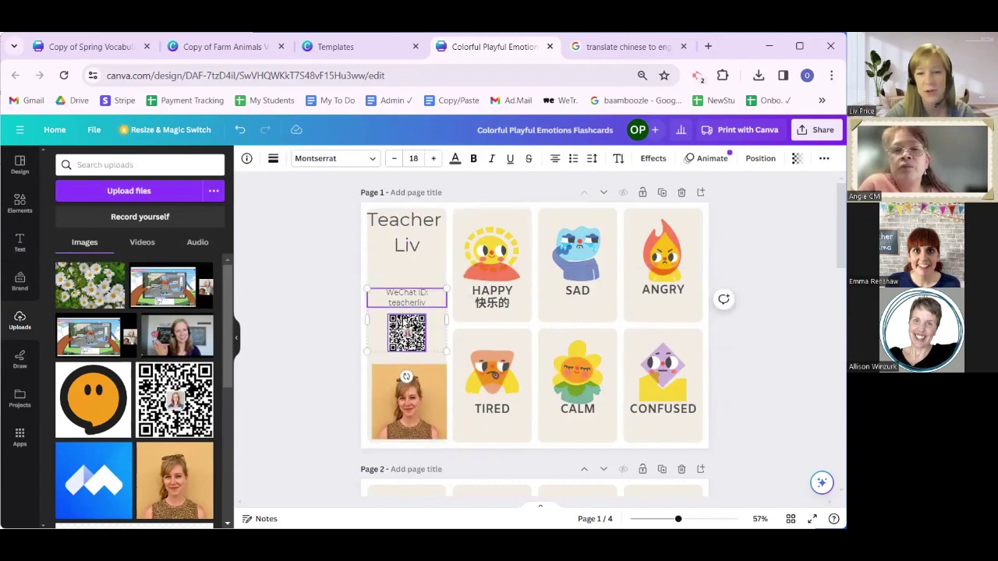
{"action": "left_click_drag", "start_coordinate": [407, 333], "coordinate": [407, 303]}
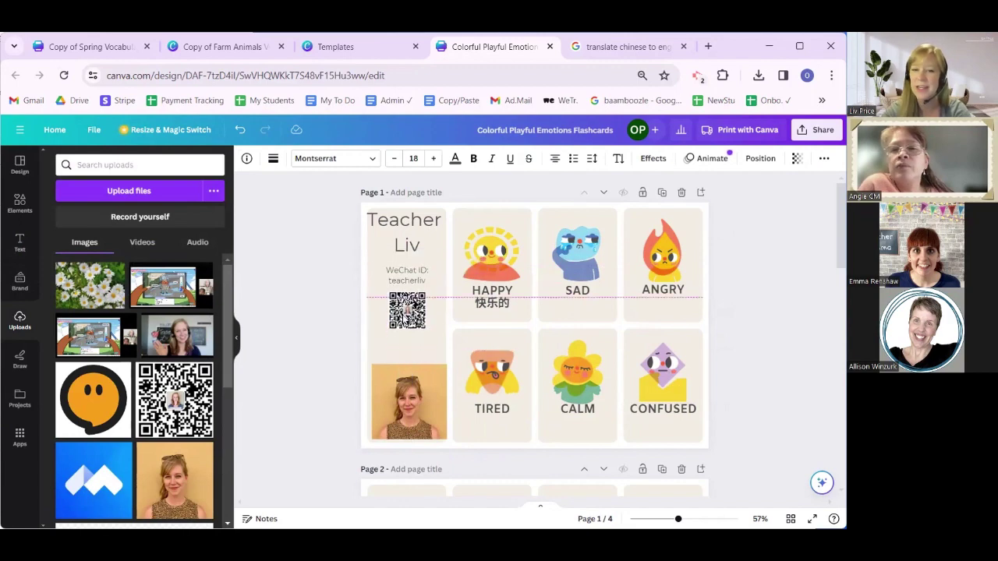
Shrink the teacher's photo slightly and move it up directly below the QR code.
{"action": "left_click", "coordinate": [407, 384]}
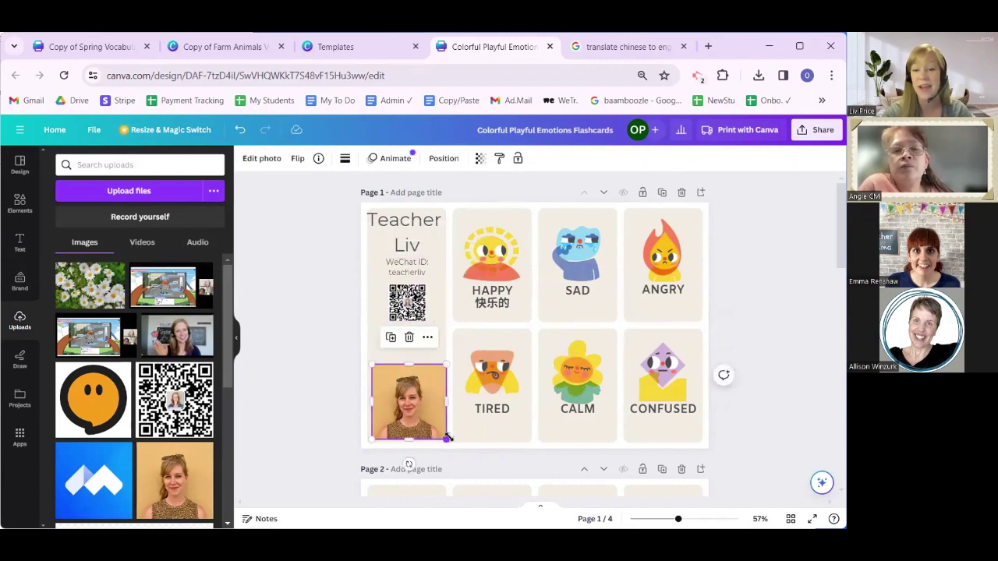
{"action": "left_click_drag", "start_coordinate": [446, 439], "coordinate": [439, 431]}
{"action": "left_click_drag", "start_coordinate": [403, 395], "coordinate": [405, 352]}
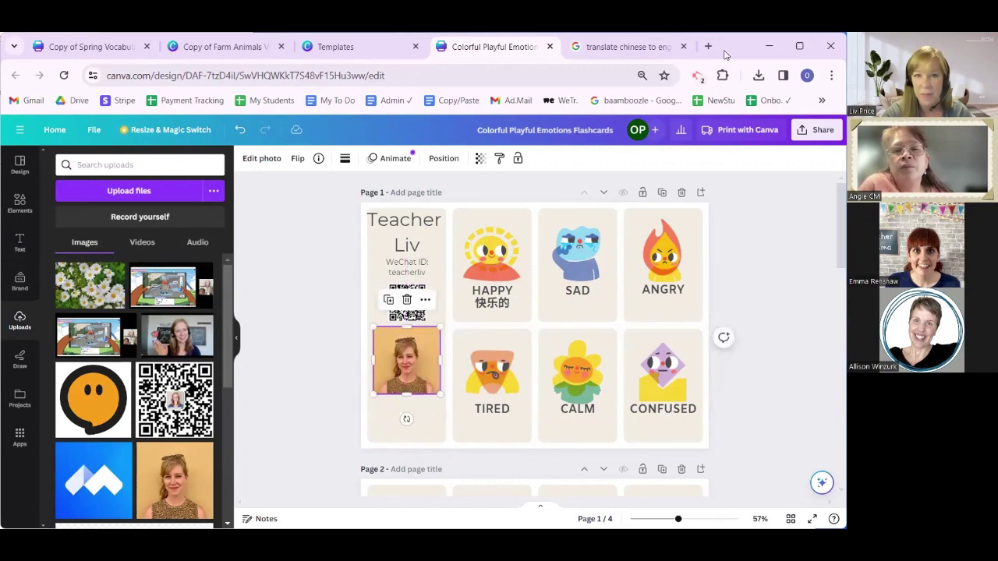
Switch through the open templates page to the Farm Animals vocabulary flyer to review it.
{"action": "left_click", "coordinate": [343, 47]}
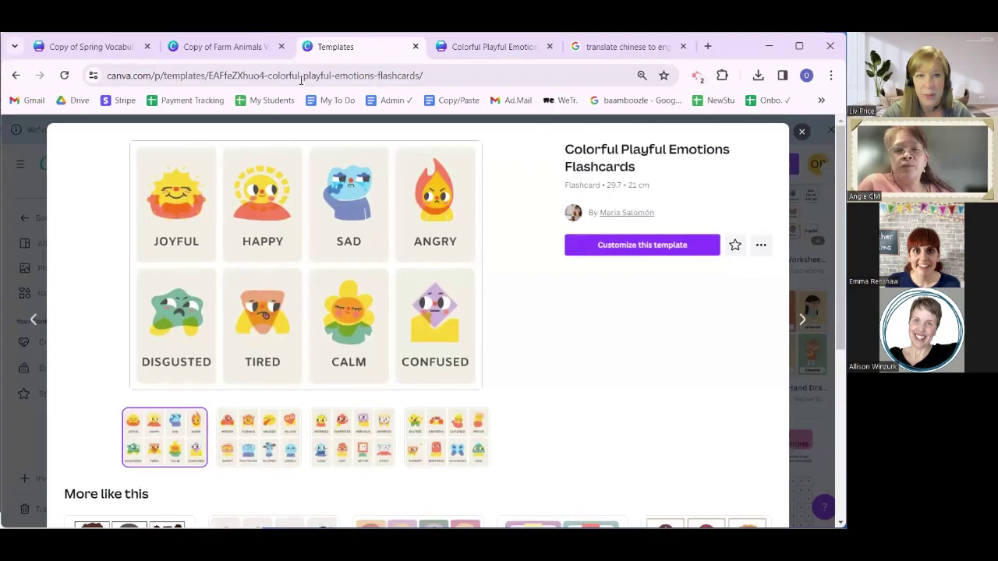
{"action": "left_click", "coordinate": [250, 48]}
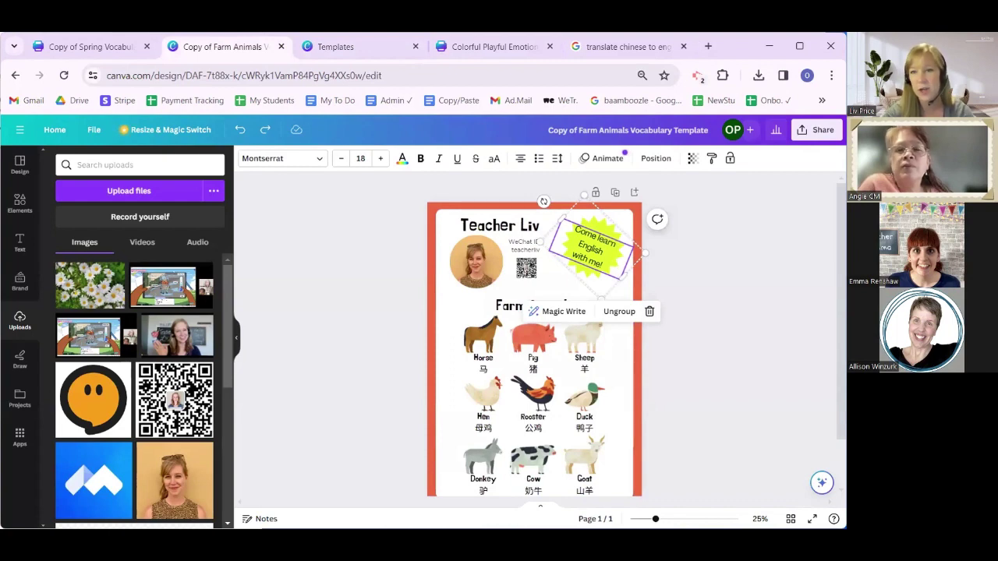
Paste the copied "Come learn English with me!" starburst into the emotions flashcards, shrinking and tilting it to fit below the teacher's photo.
{"action": "left_click", "coordinate": [491, 47]}
{"action": "left_click", "coordinate": [312, 416]}
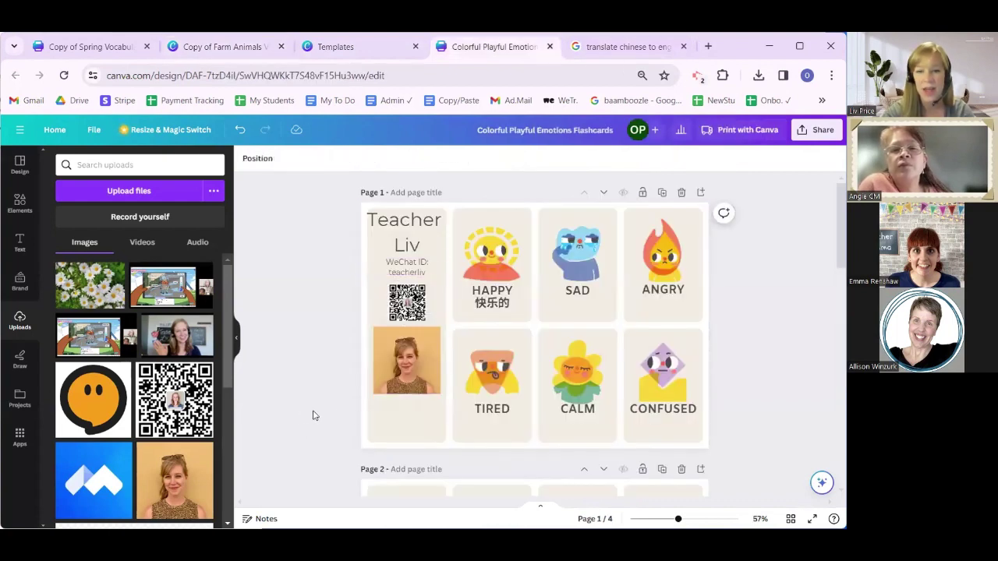
{"action": "key", "text": "ctrl+v"}
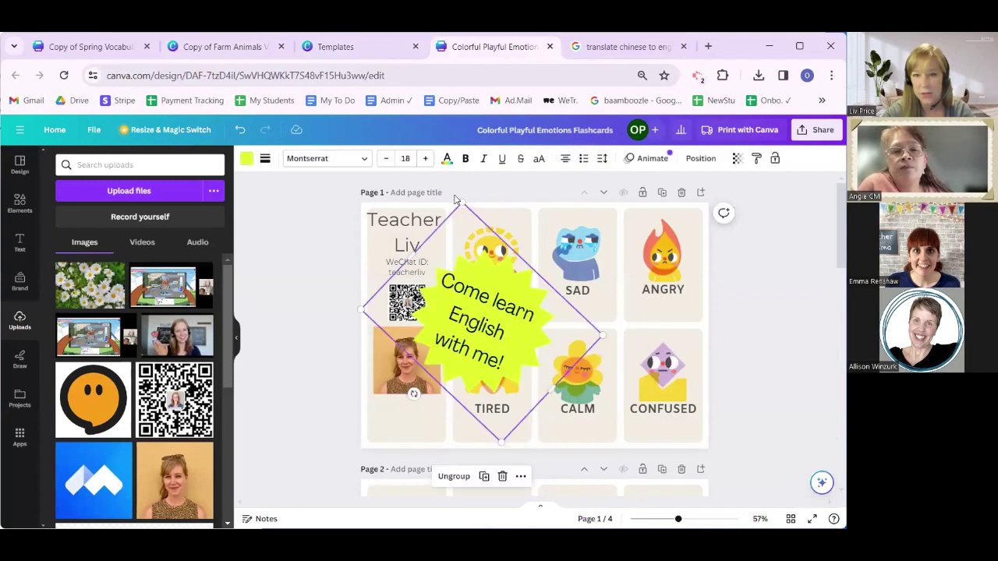
{"action": "left_click_drag", "start_coordinate": [461, 203], "coordinate": [486, 341]}
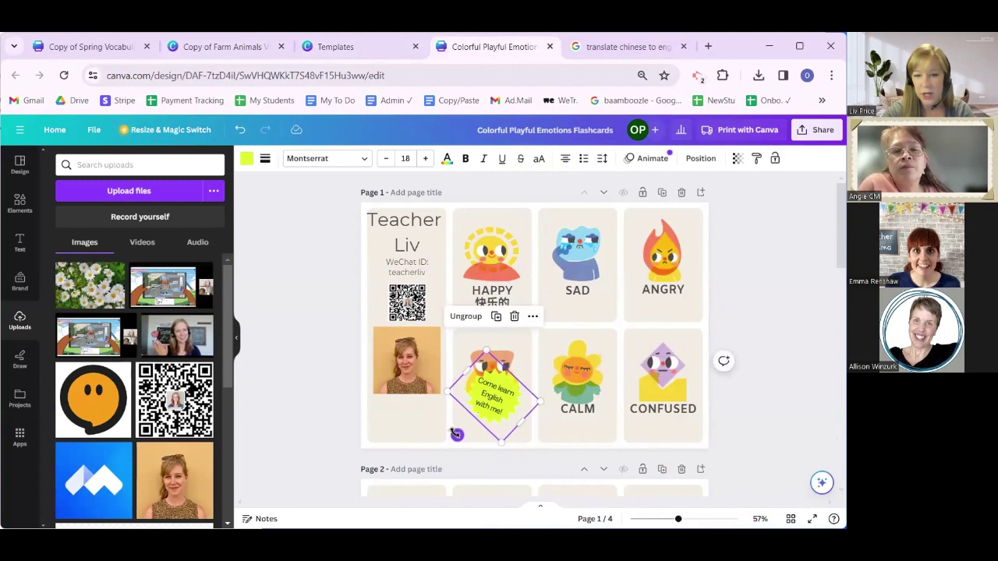
{"action": "left_click_drag", "start_coordinate": [457, 431], "coordinate": [503, 448]}
{"action": "left_click_drag", "start_coordinate": [474, 410], "coordinate": [409, 413]}
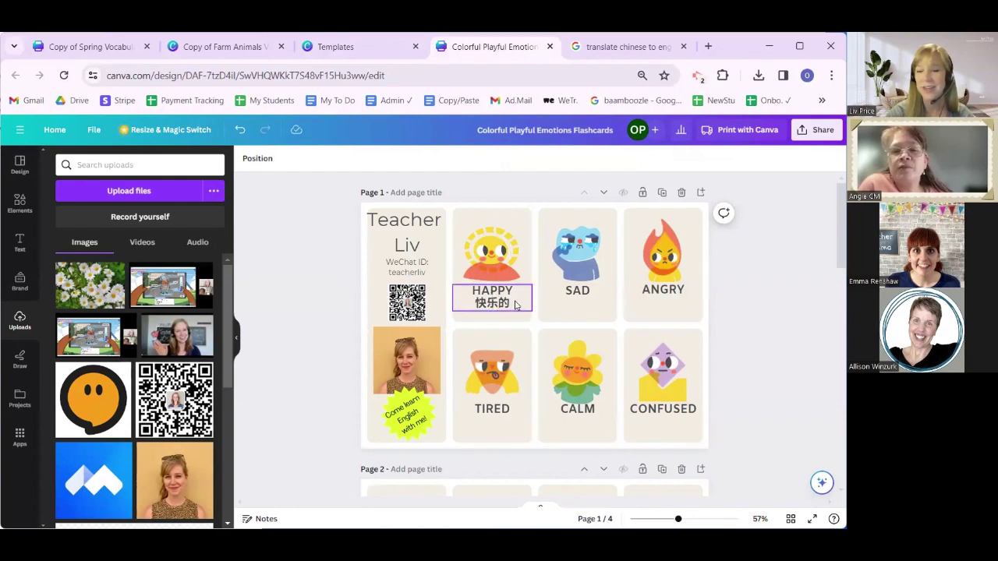
{"action": "left_click", "coordinate": [589, 292]}
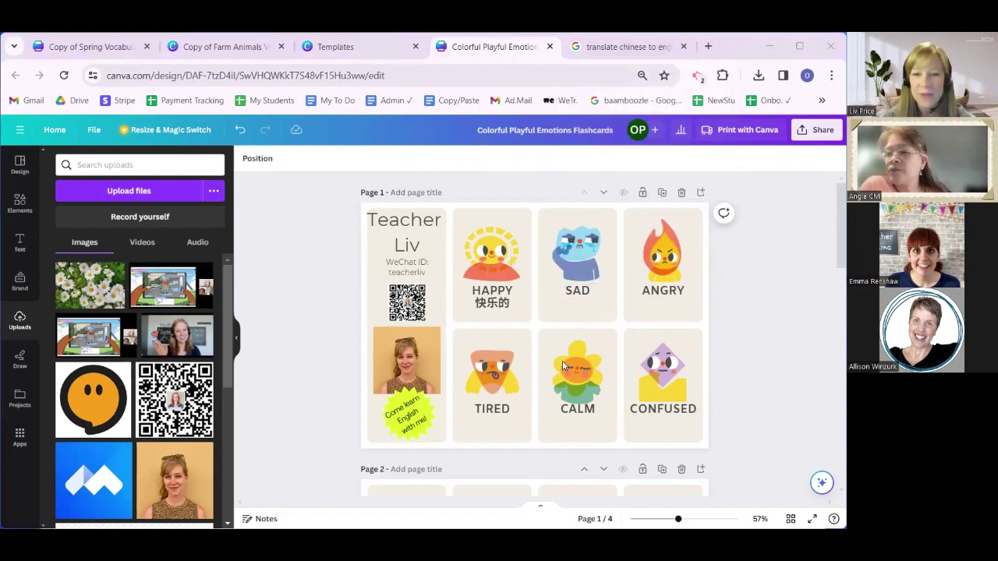
{"action": "left_click", "coordinate": [734, 346]}
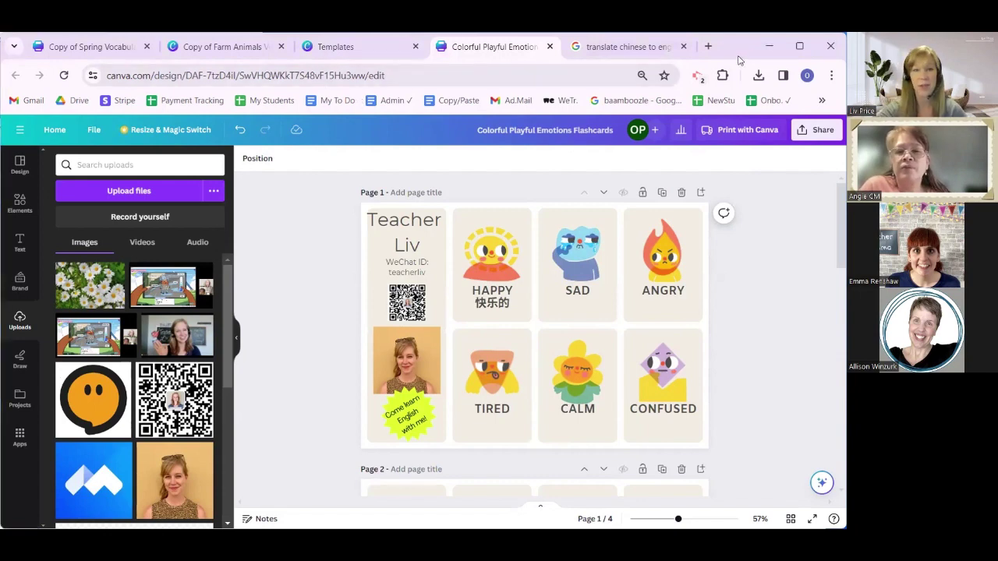
Switch through the Farm Animals flyer to the Spring Vocabulary flyer to review the finished design.
{"action": "left_click", "coordinate": [220, 47]}
{"action": "left_click", "coordinate": [85, 46]}
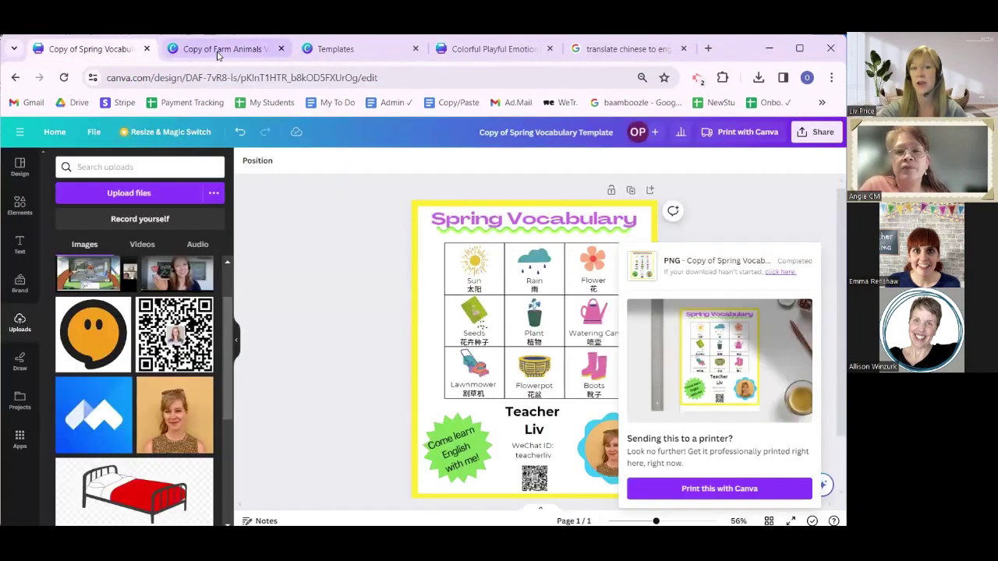